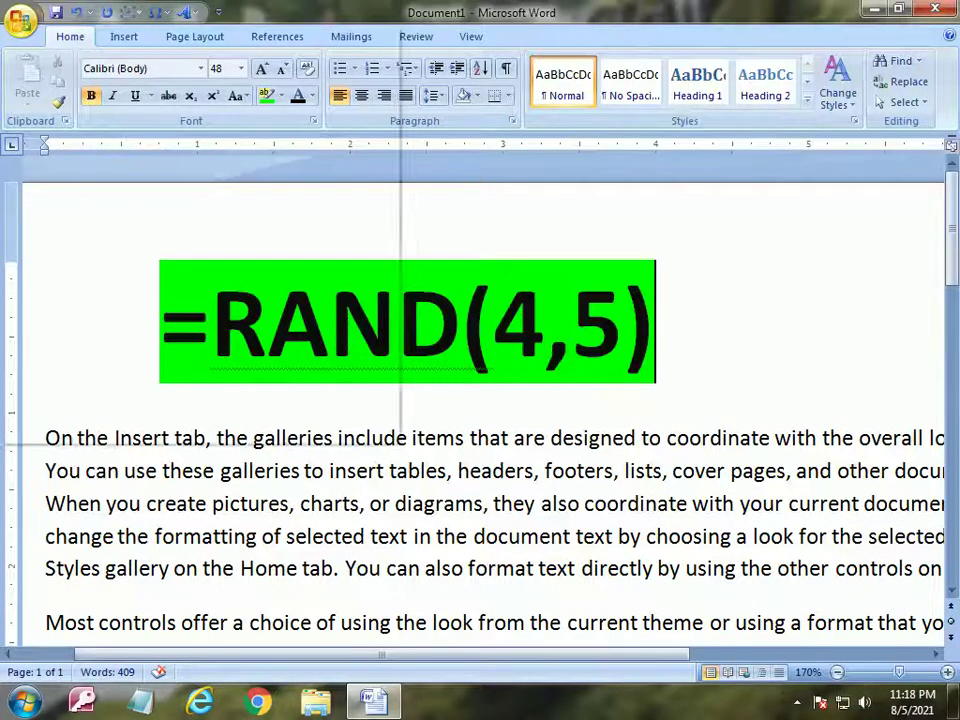
Open the Office button menu to show the file commands and recent documents
left_click(20, 20)
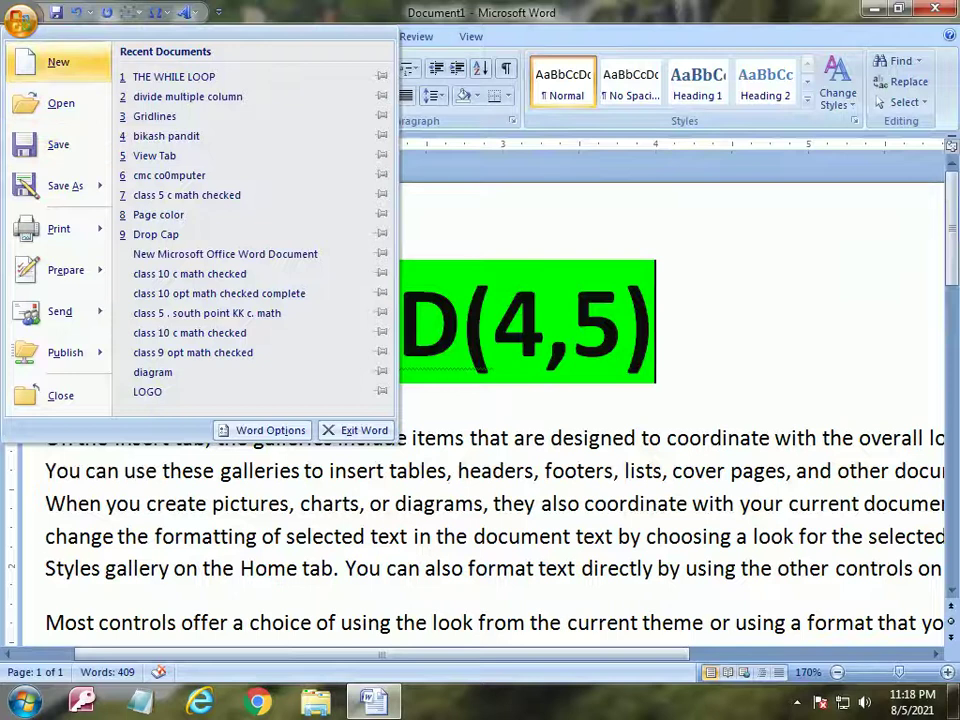
Create a new blank document and type =rand() on its first line, briefly trying =rand(3,5)
left_click(58, 62)
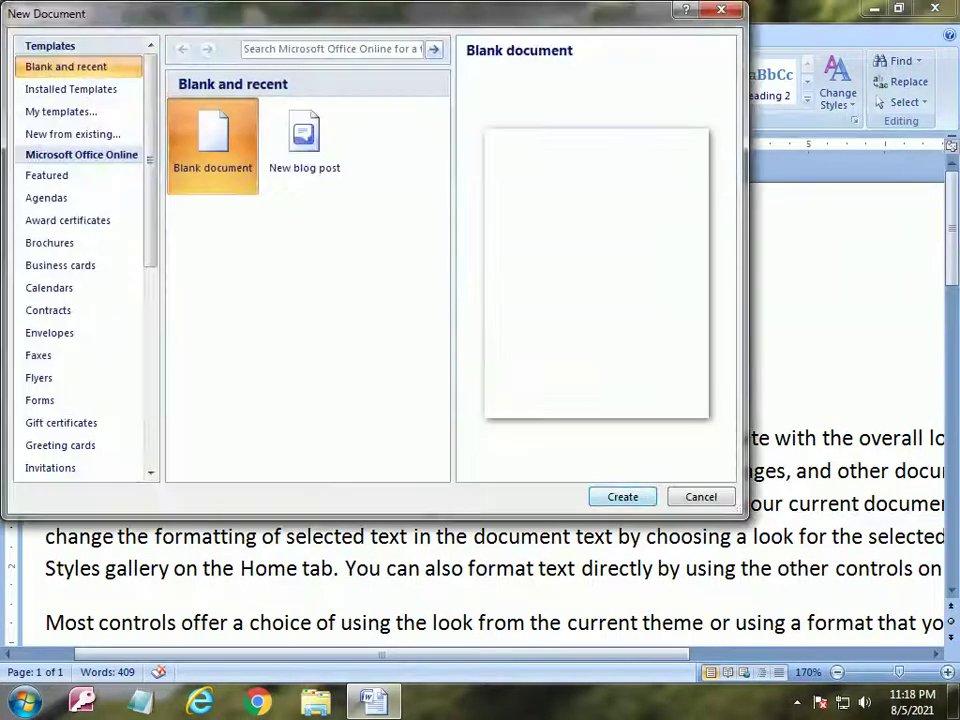
key("Return")
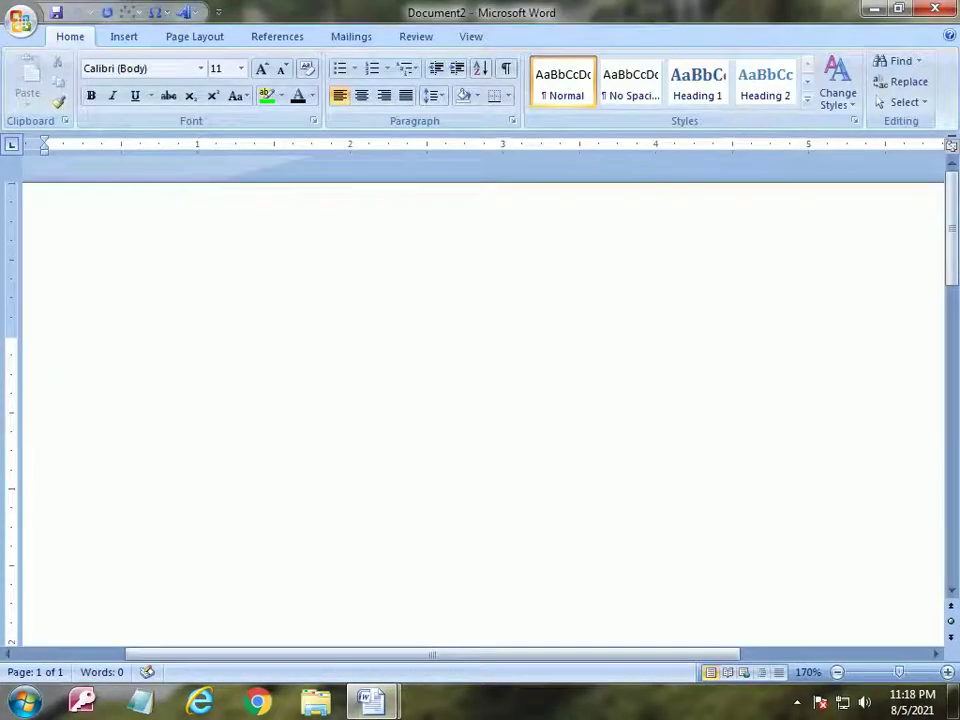
type("=rand()")
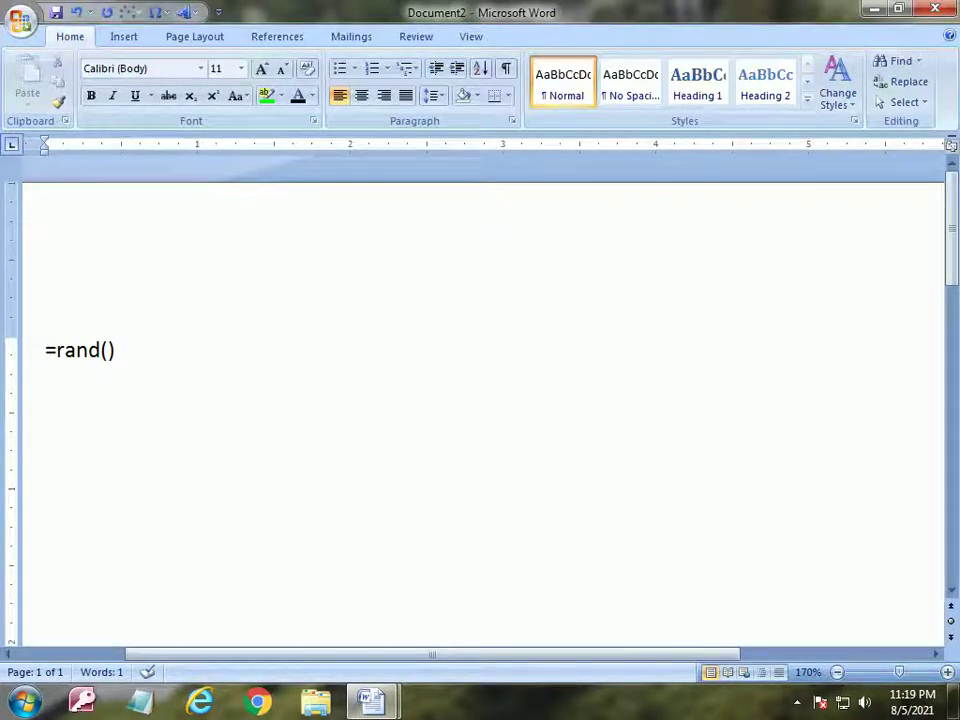
key("Left")
type("3,5")
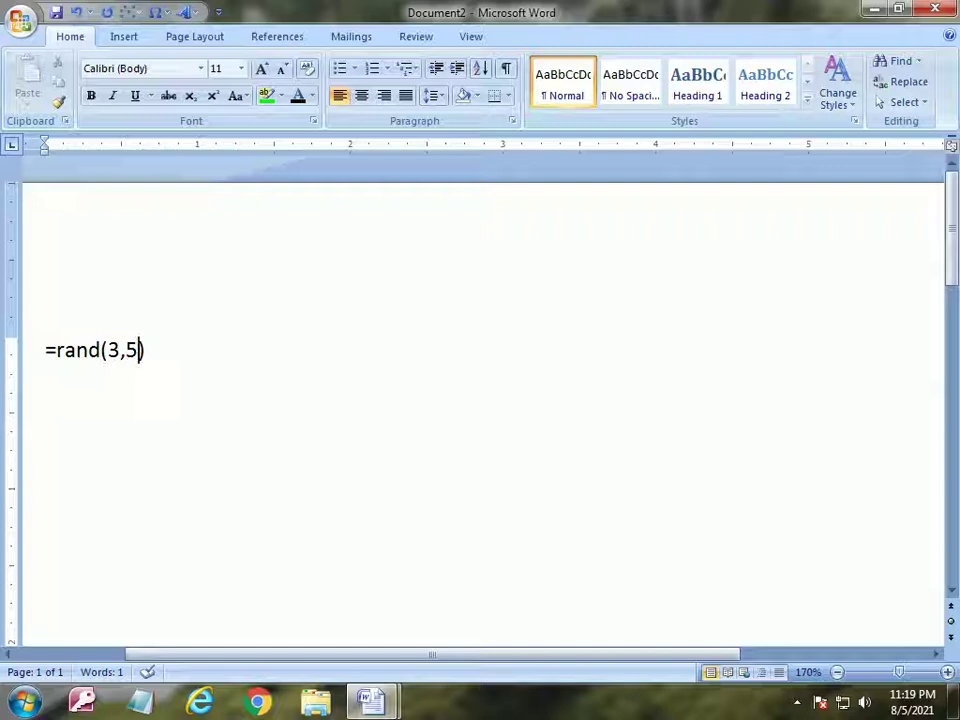
key("BackSpace")
key("BackSpace")
key("BackSpace")
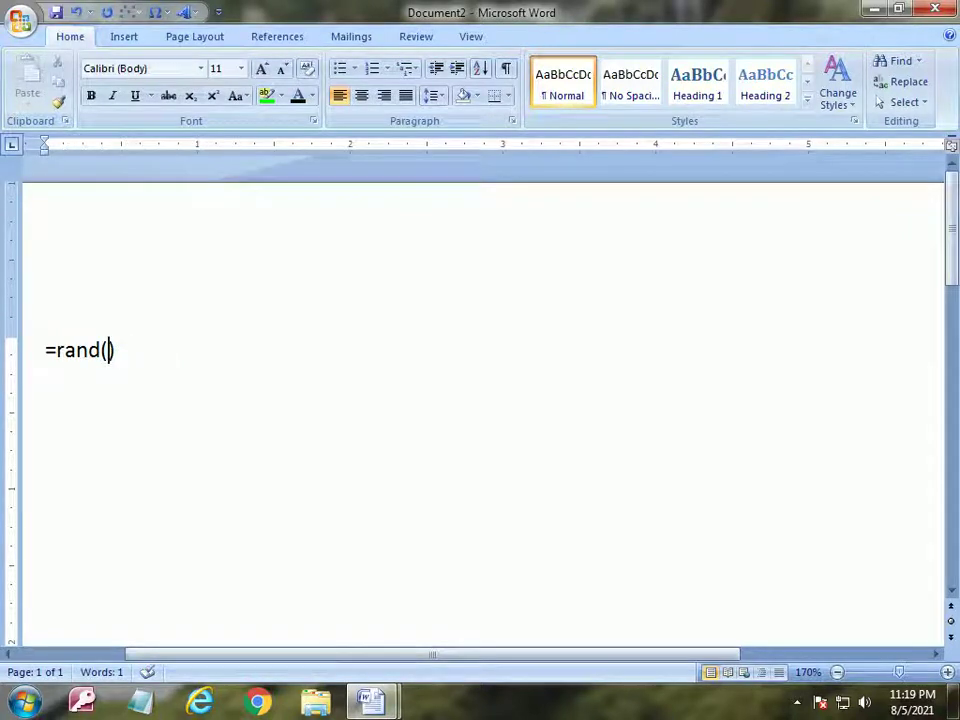
key("End")
Expand =rand() into sample paragraphs and scroll through the generated text
key("Return")
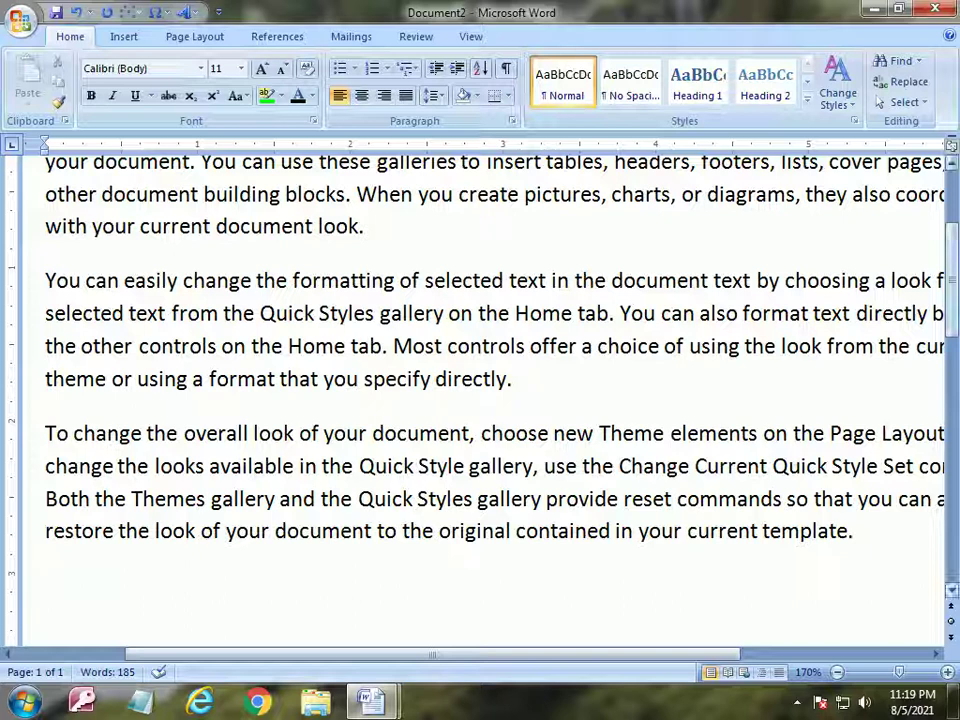
scroll(480, 400, "up", 2)
scroll(480, 400, "down", 1)
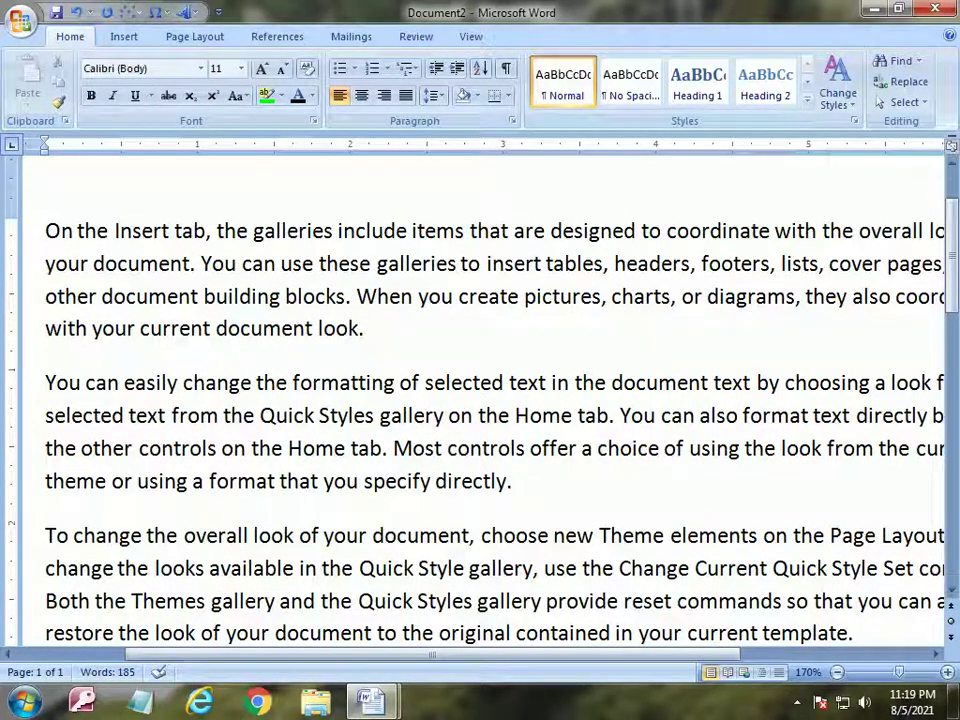
scroll(480, 400, "down", 3)
scroll(480, 400, "up", 4)
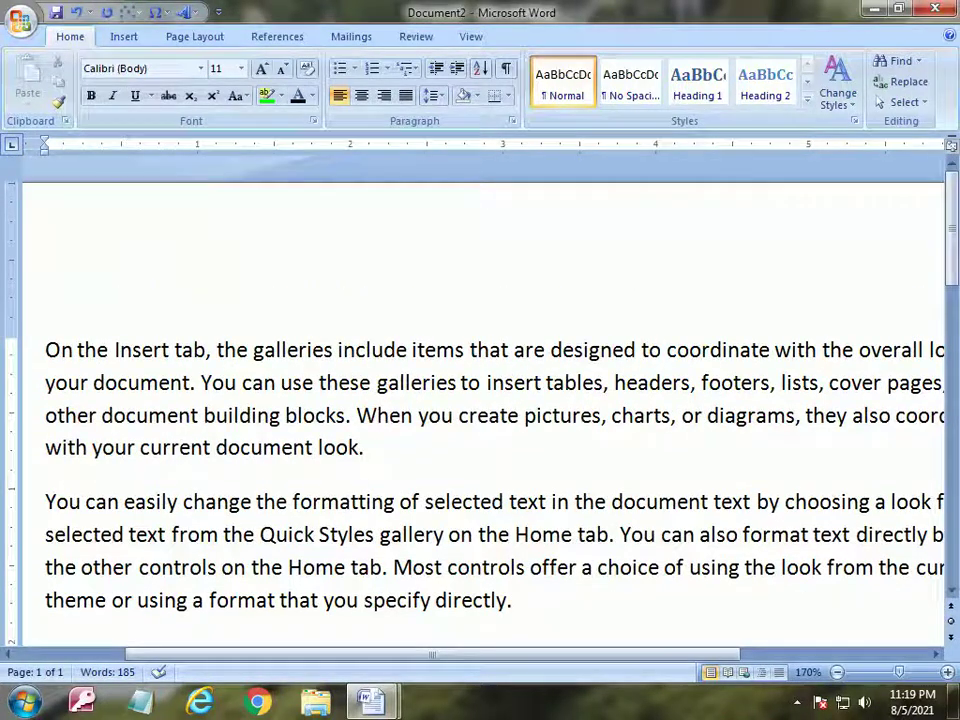
Delete all the generated text and start typing =rand(3 on the blank page
mouse_move(45, 350)
left_mouse_down()
mouse_move(690, 640)
mouse_move(707, 600)
left_mouse_up()
key("Delete")
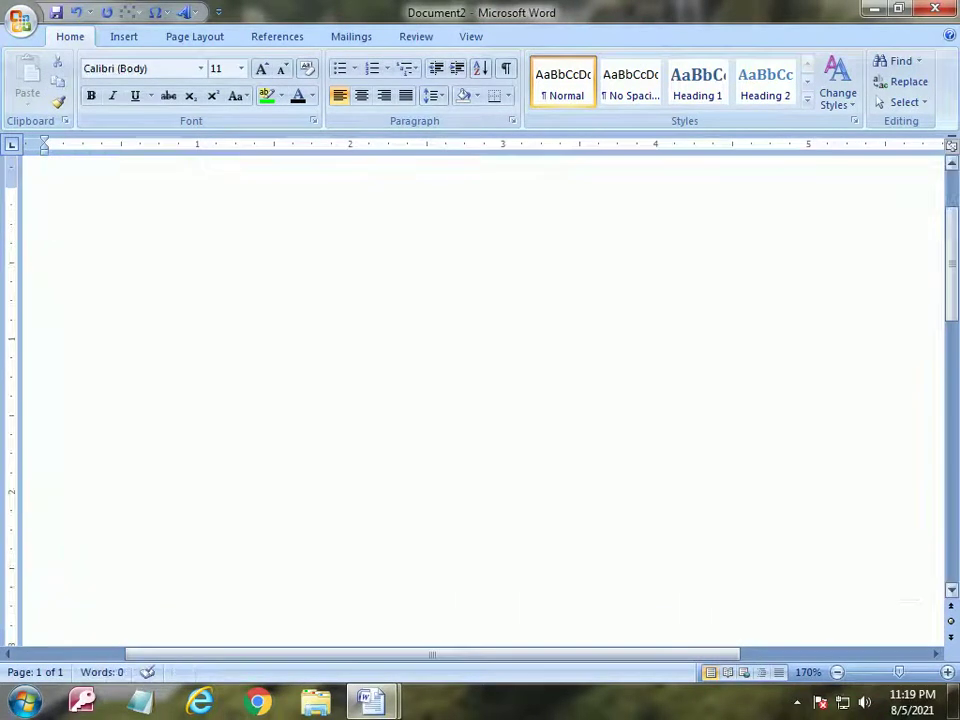
scroll(480, 400, "up", 2)
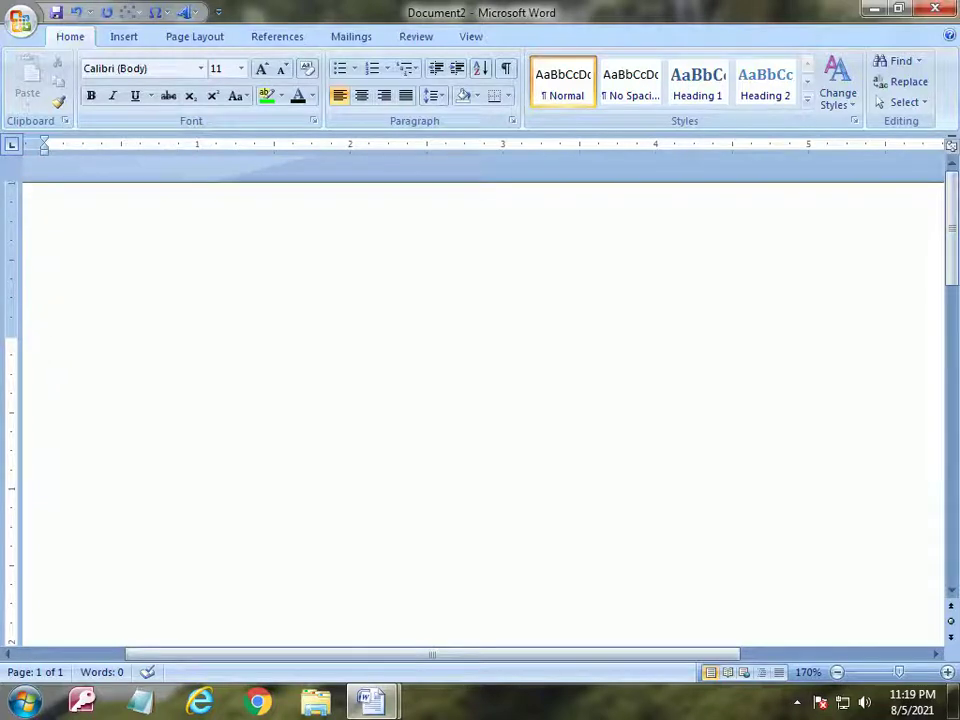
type("=rand")
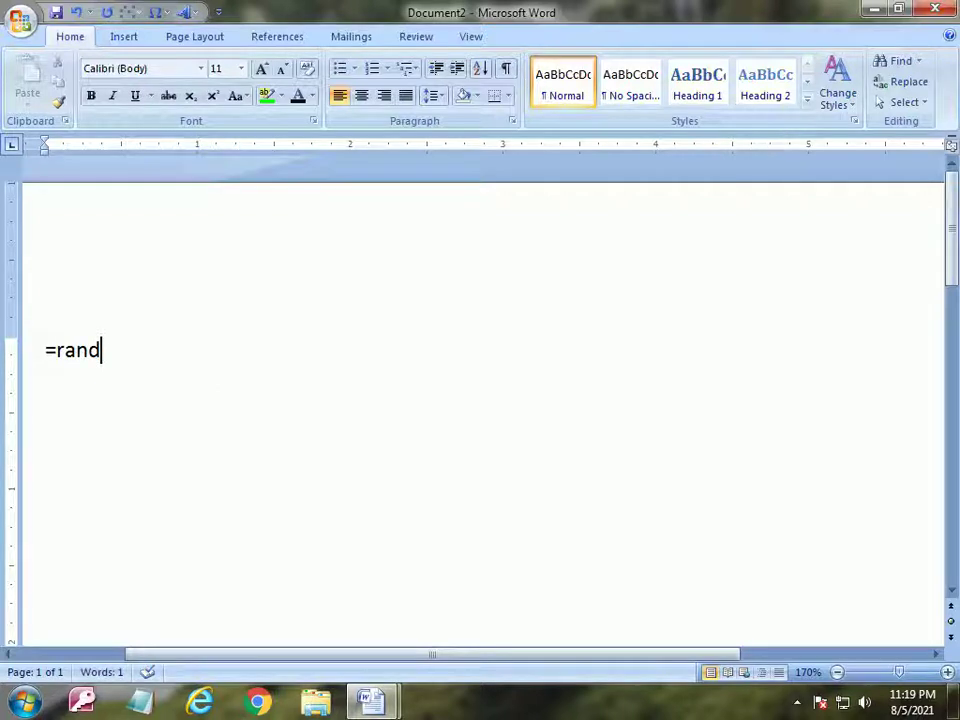
type("(")
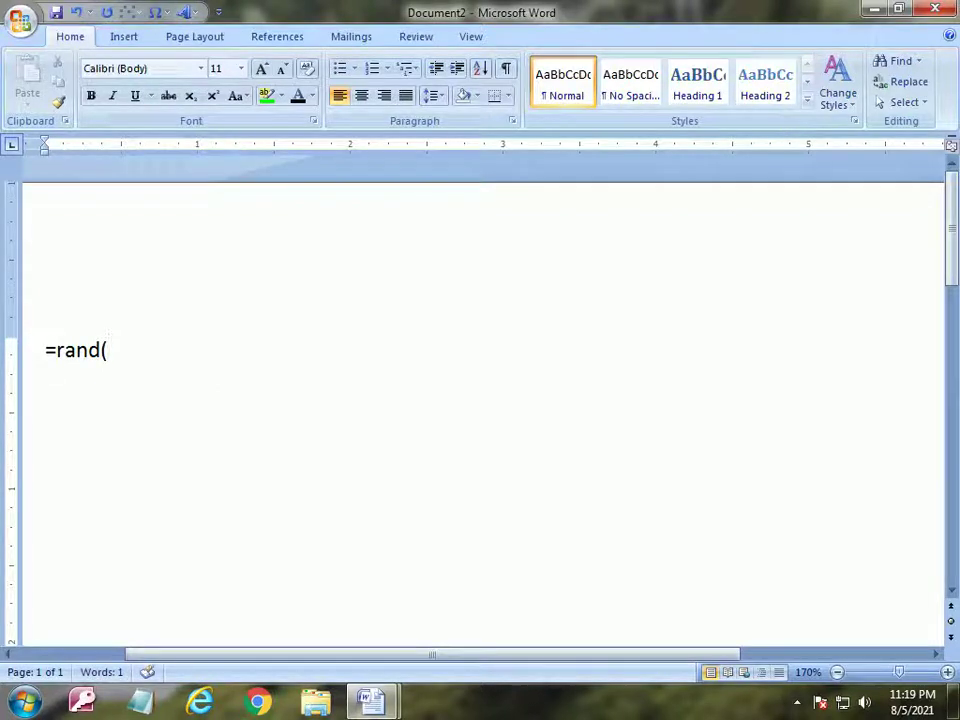
type("3")
Change the formula to =rand(4,3) and expand it into four three-sentence paragraphs
key("BackSpace")
type("4")
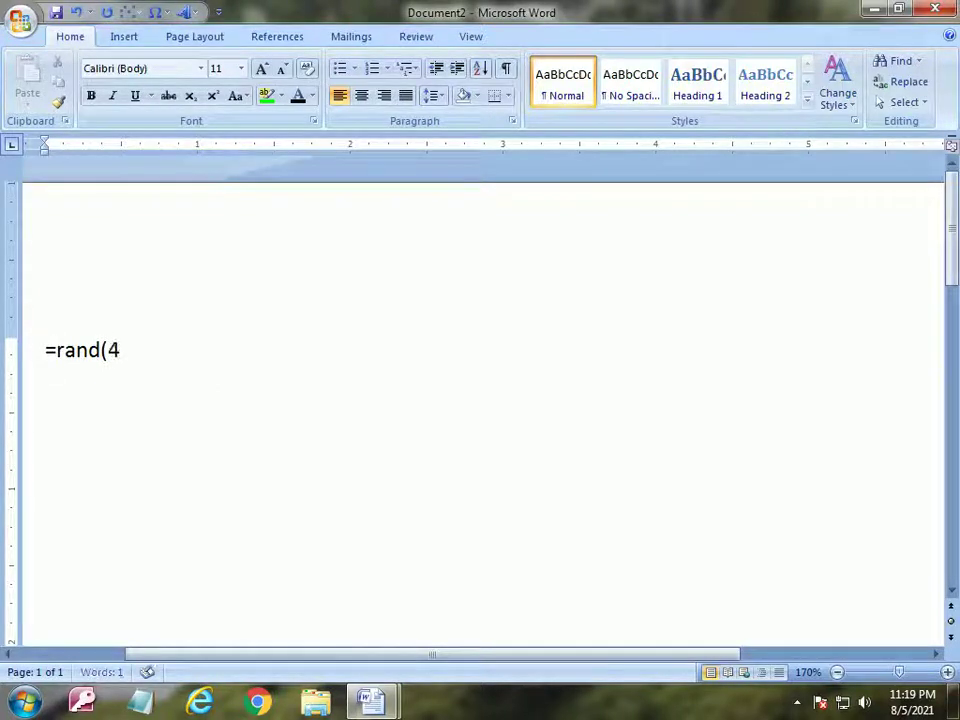
type(",3")
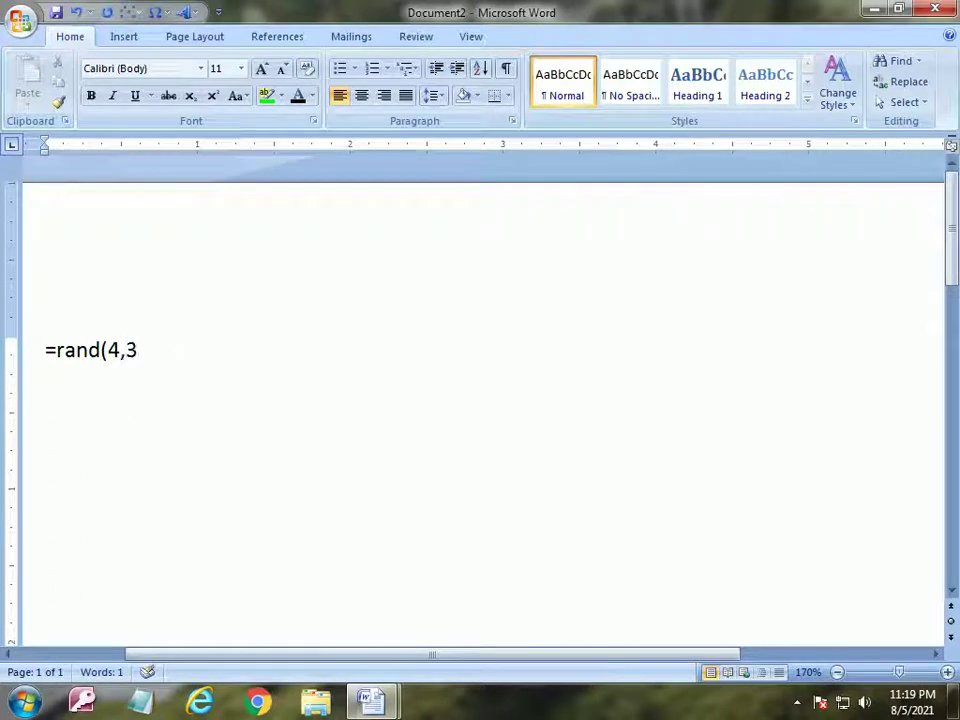
type(")")
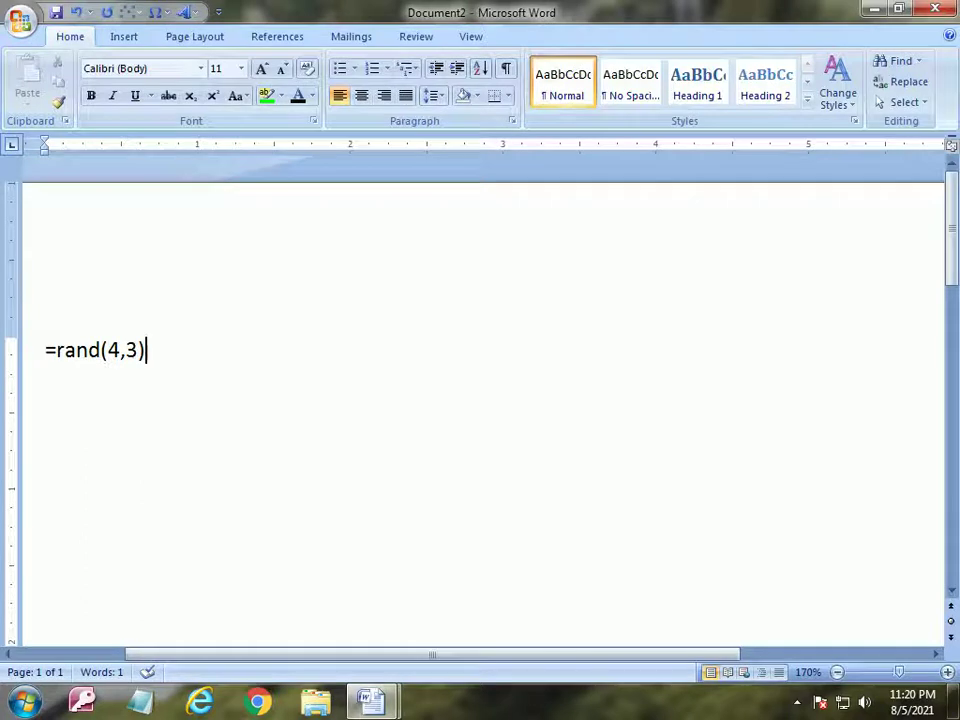
left_click(107, 350)
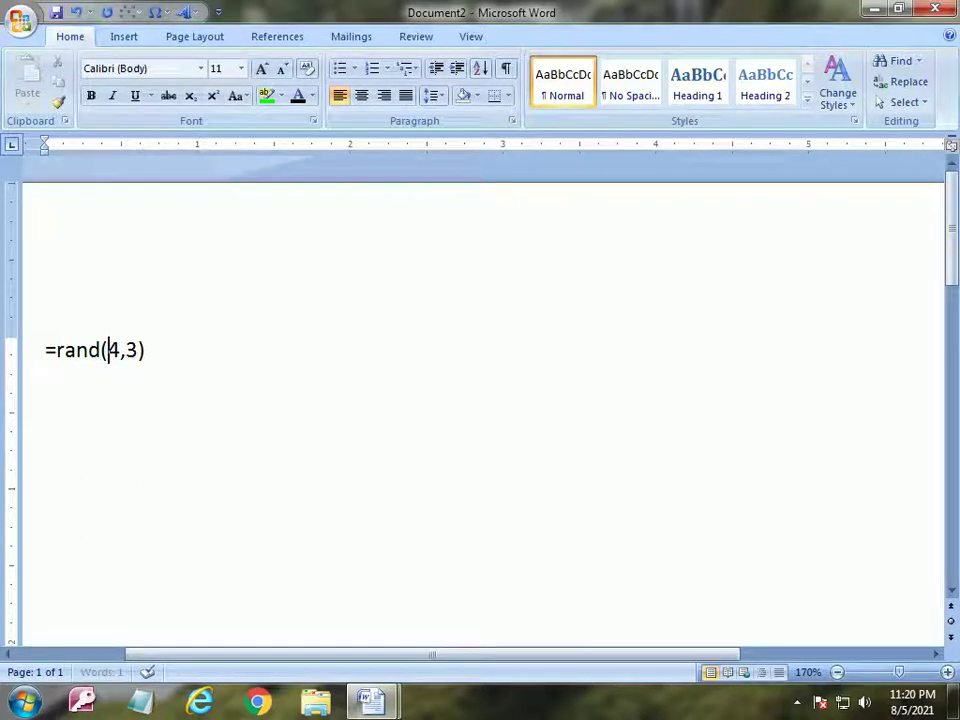
key("shift+Right")
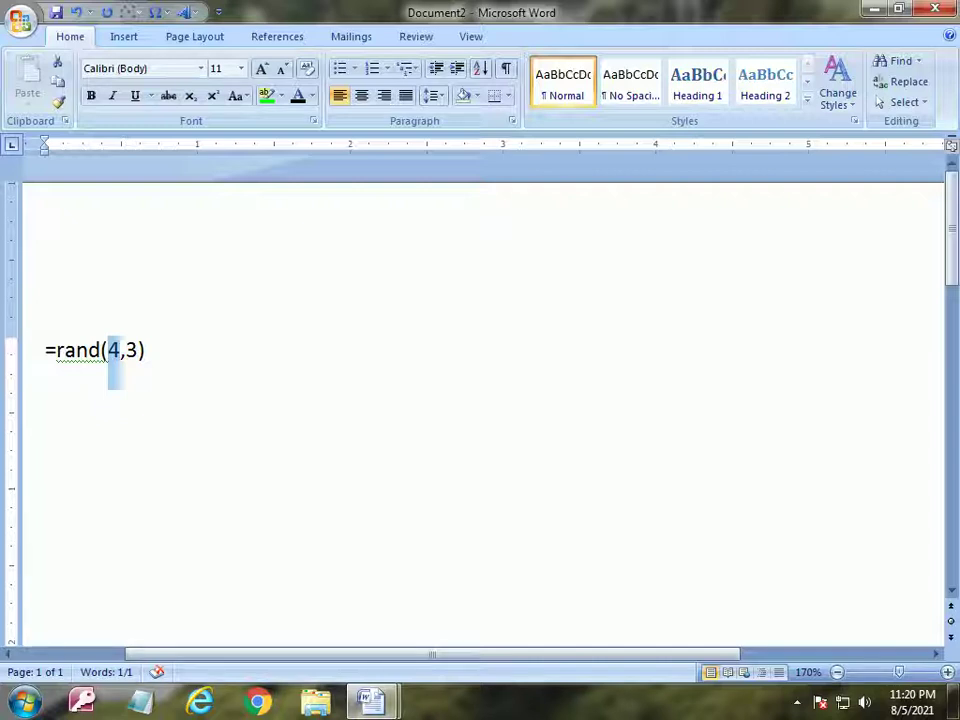
left_click(146, 350)
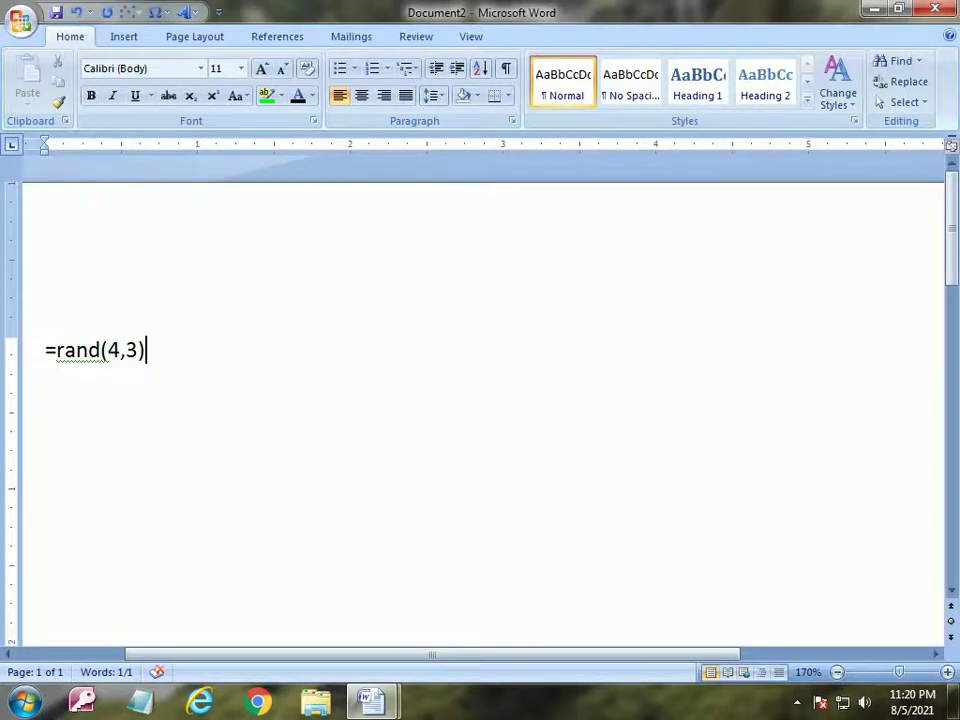
key("Return")
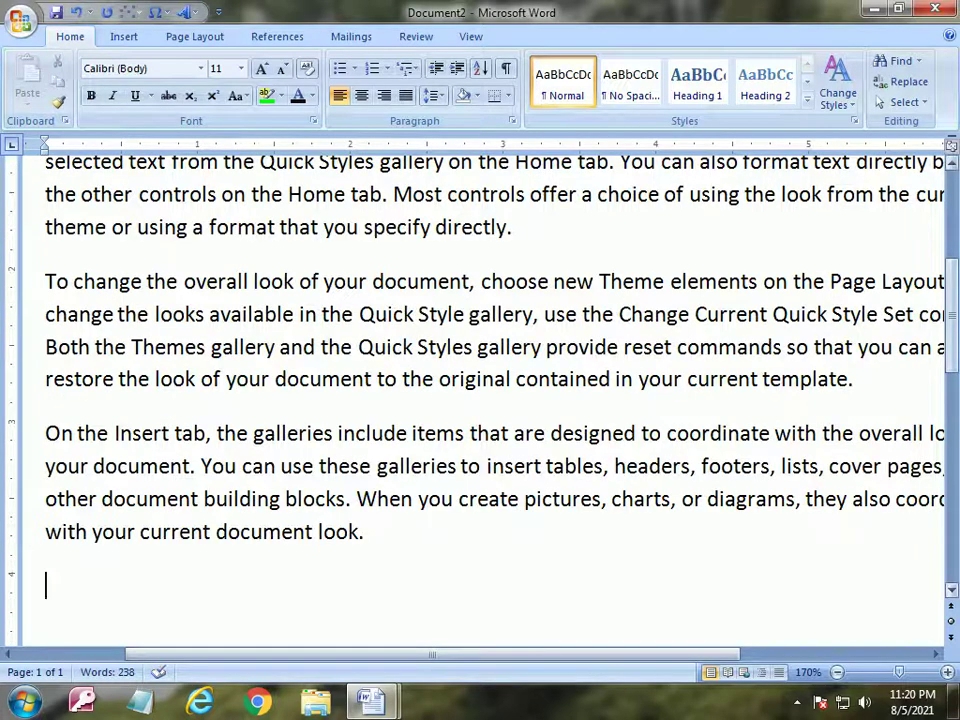
scroll(480, 400, "up", 3)
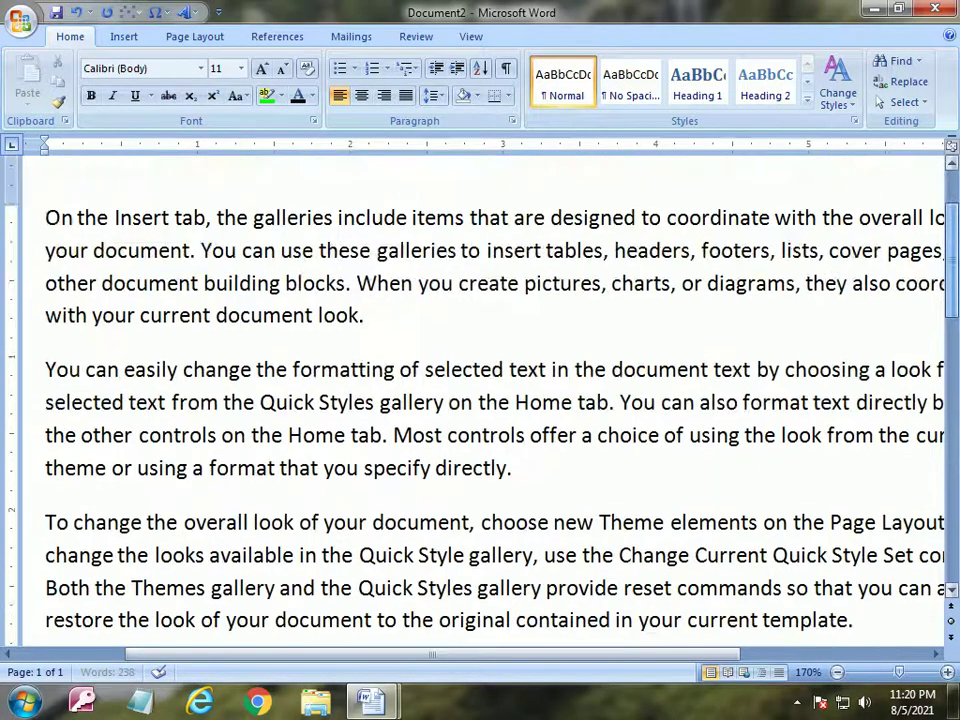
scroll(480, 400, "up", 1)
scroll(480, 400, "down", 1)
scroll(480, 400, "down", 2)
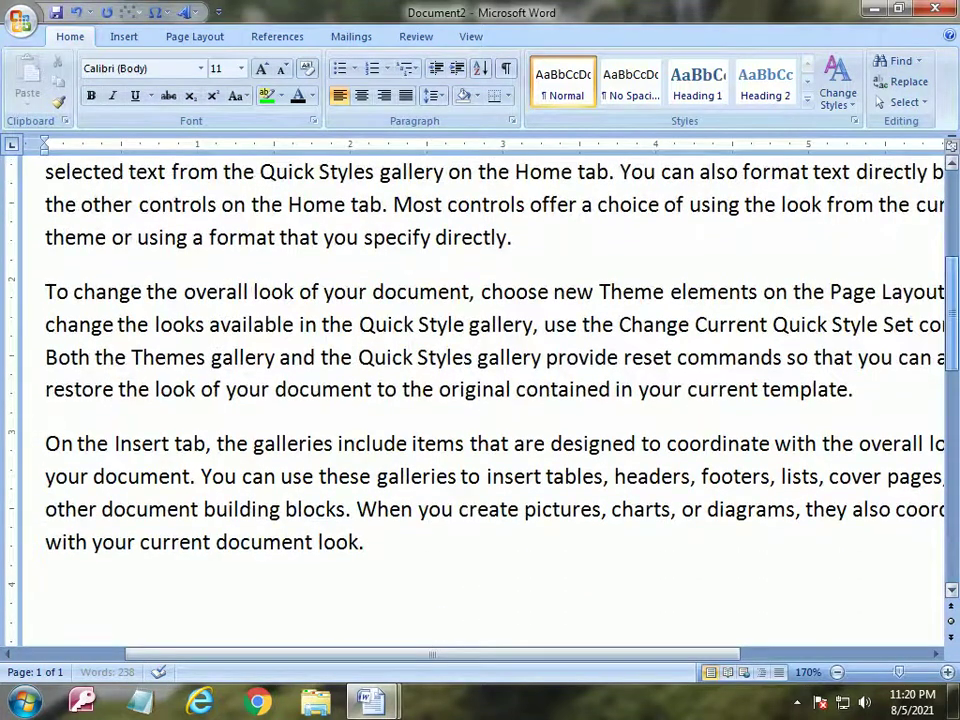
scroll(480, 400, "up", 1)
scroll(480, 400, "up", 2)
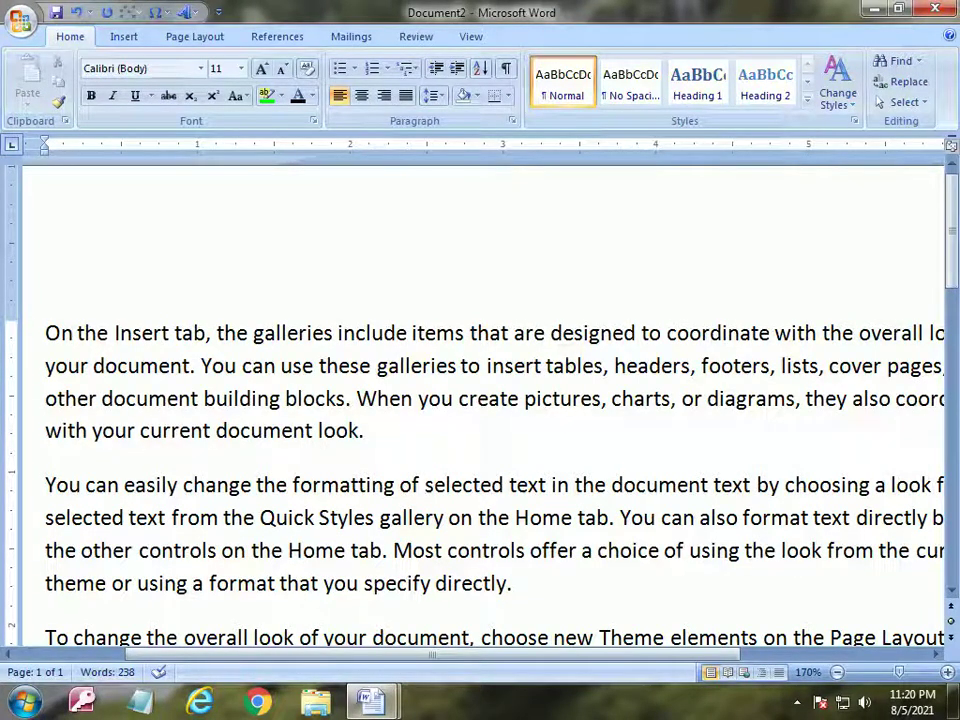
left_click_drag(45, 333, 300, 640)
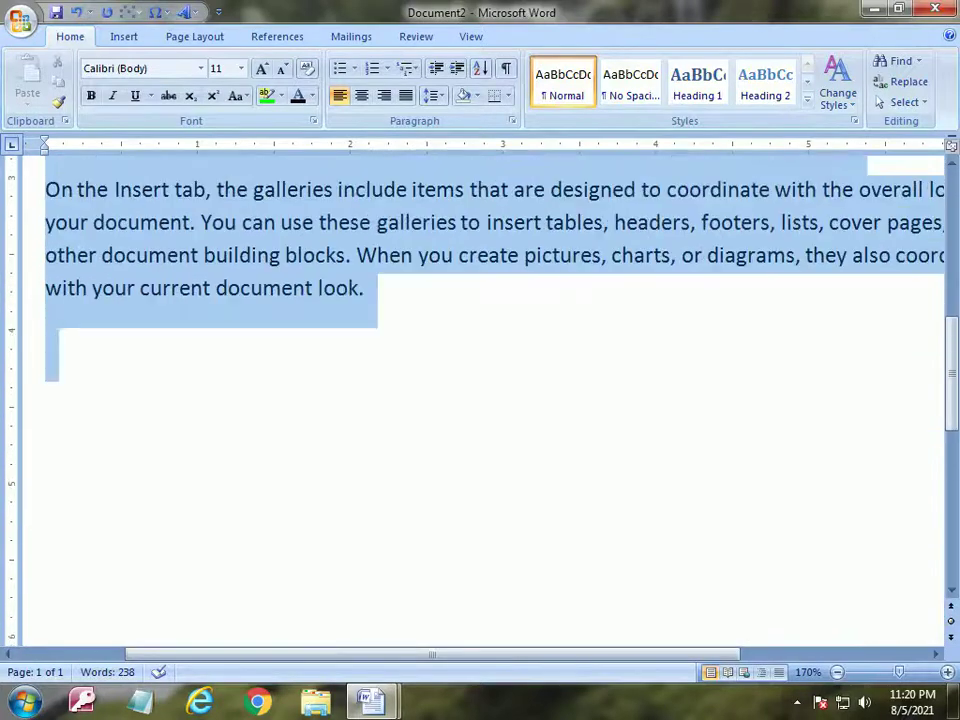
key("Delete")
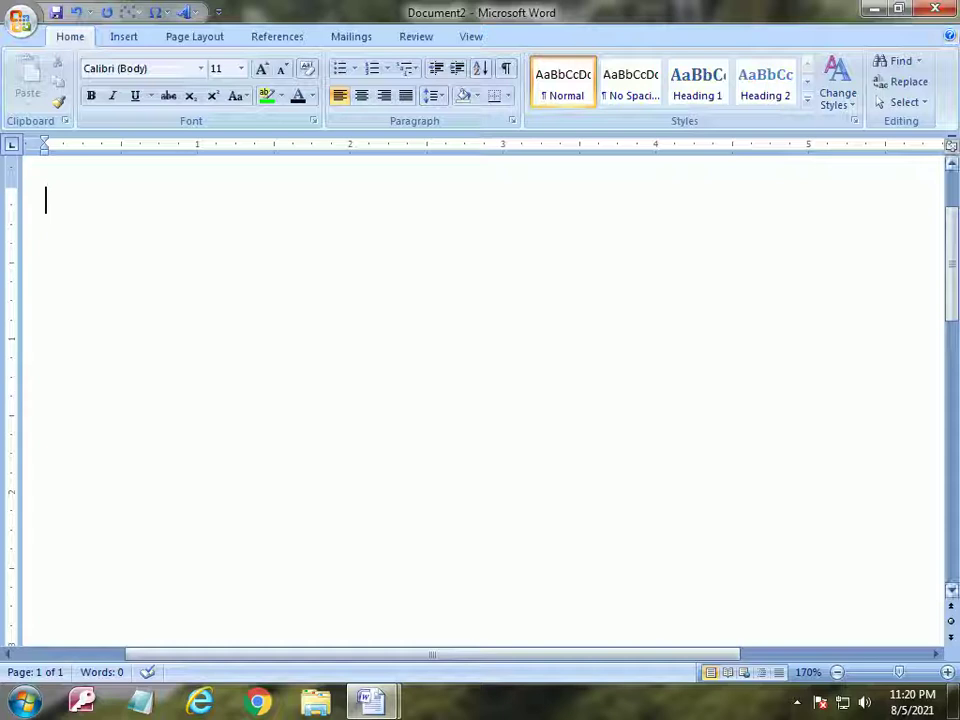
scroll(480, 400, "up", 3)
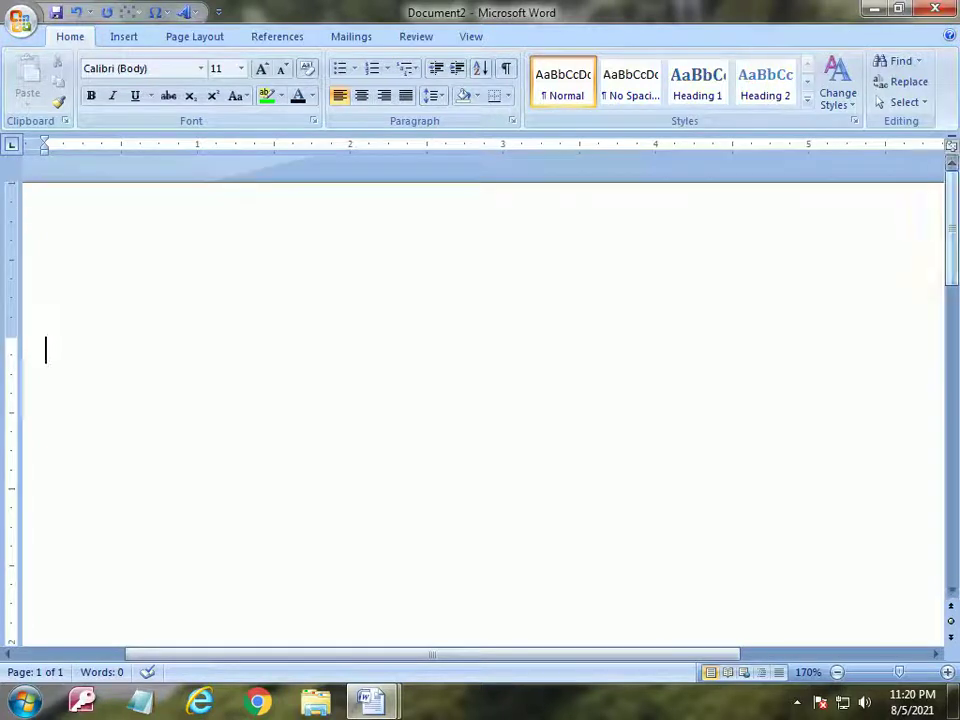
Type the =rand.old() formula on Document2's empty first line
type("=rand")
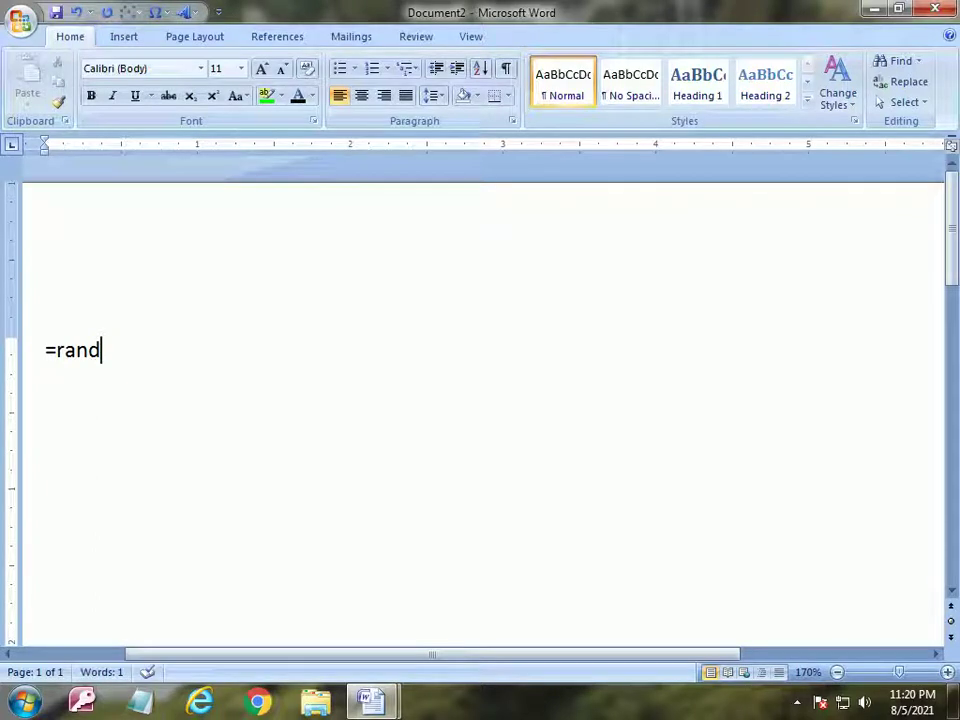
type(".old()")
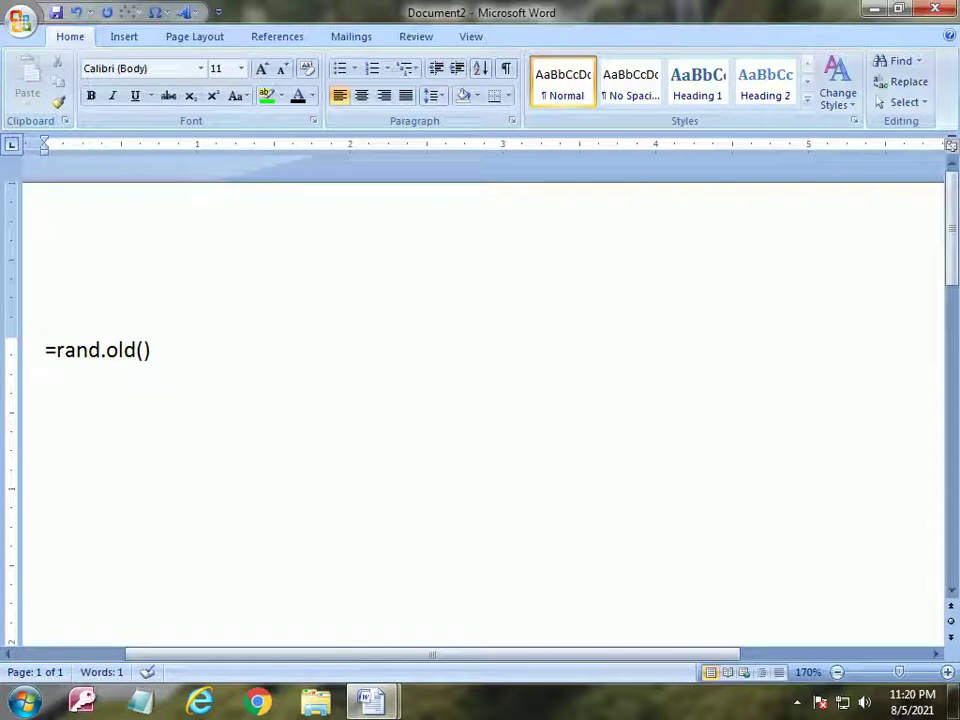
left_click(145, 350)
left_click(151, 350)
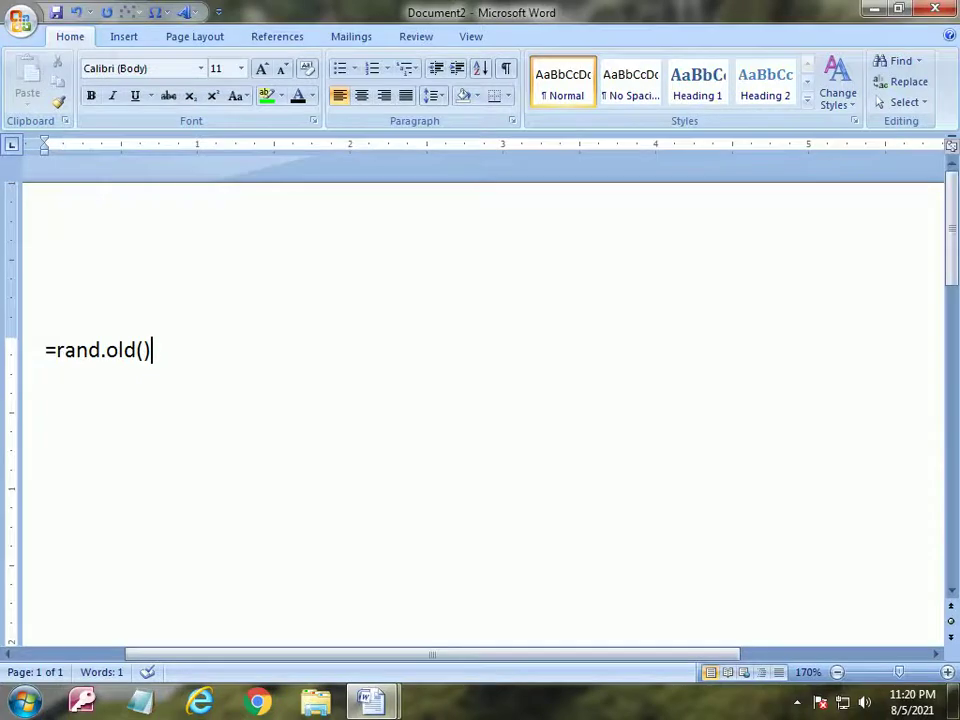
Expand =rand.old() into three quick-brown-fox paragraphs, dismiss the color prompt, and type =rand.old(5,2)
key("Return")
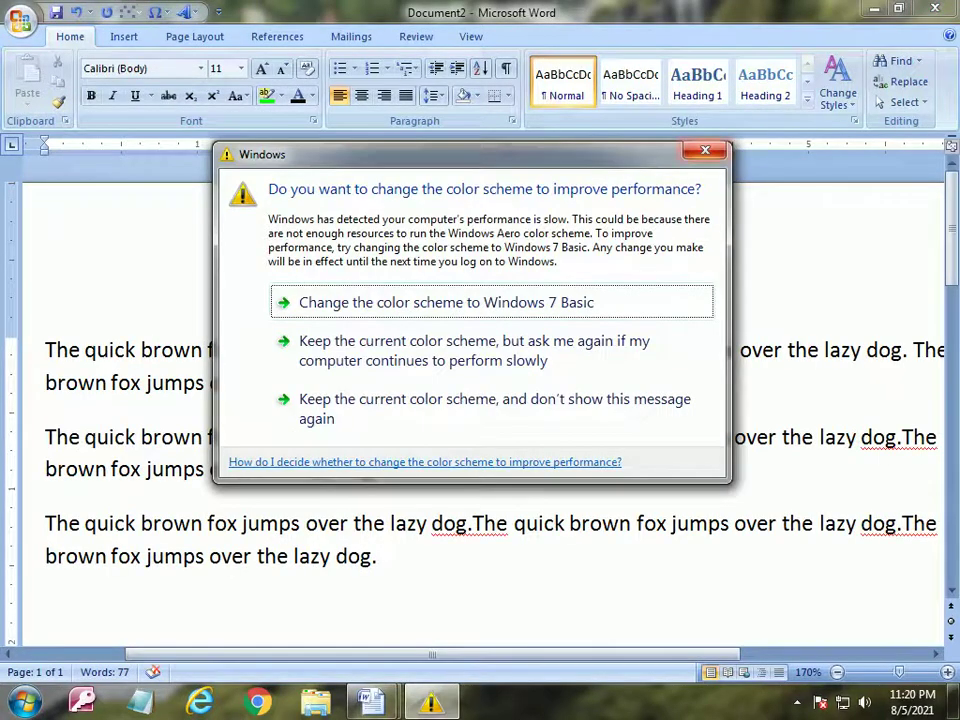
key("Escape")
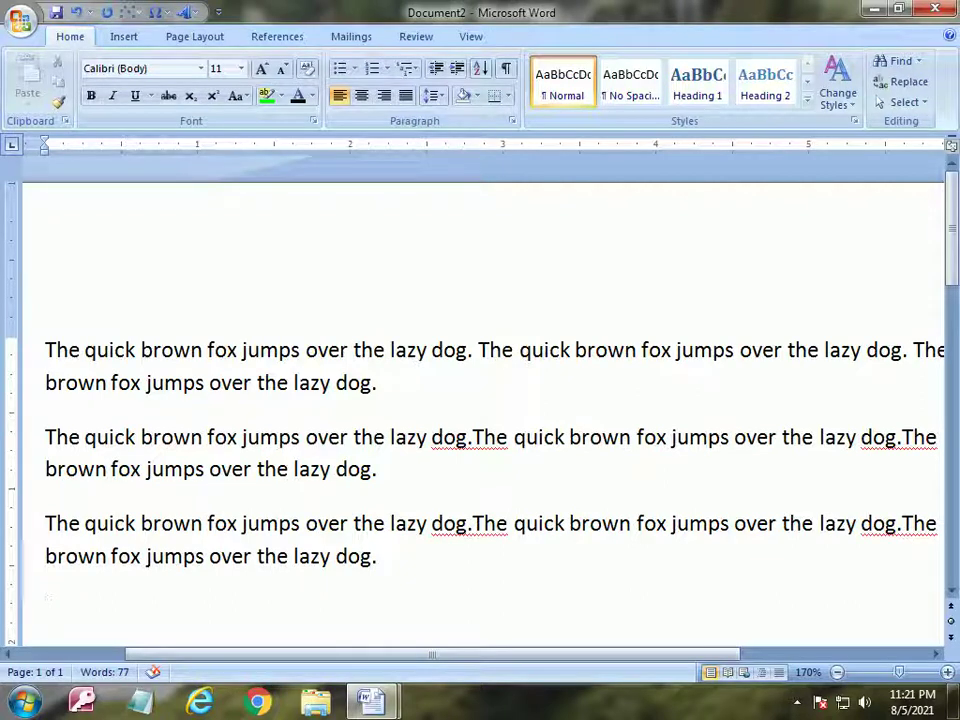
type("=")
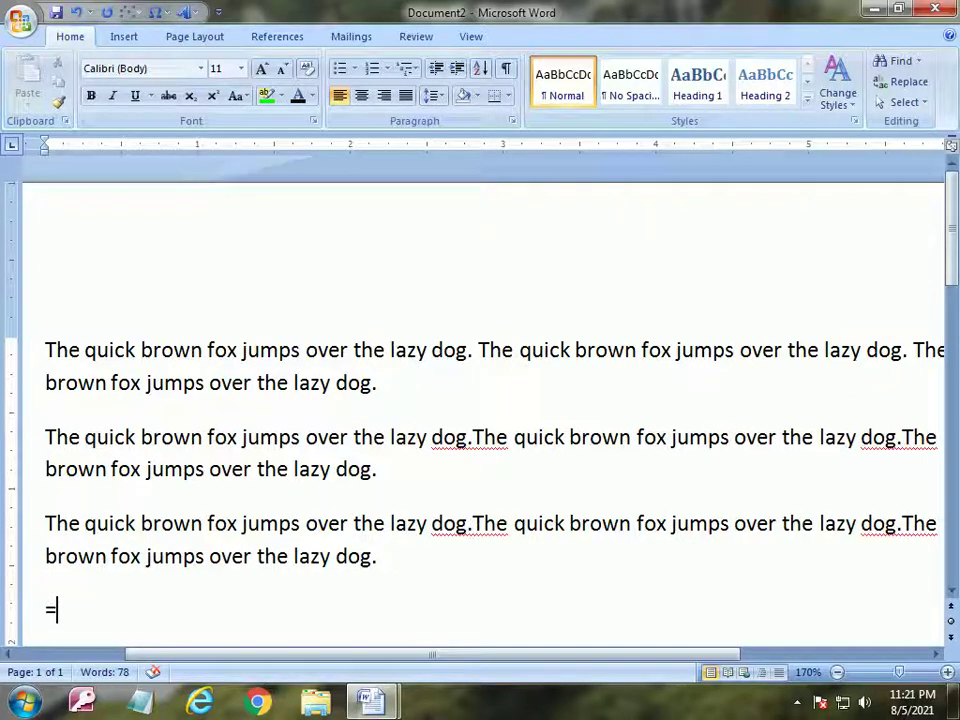
type("rand")
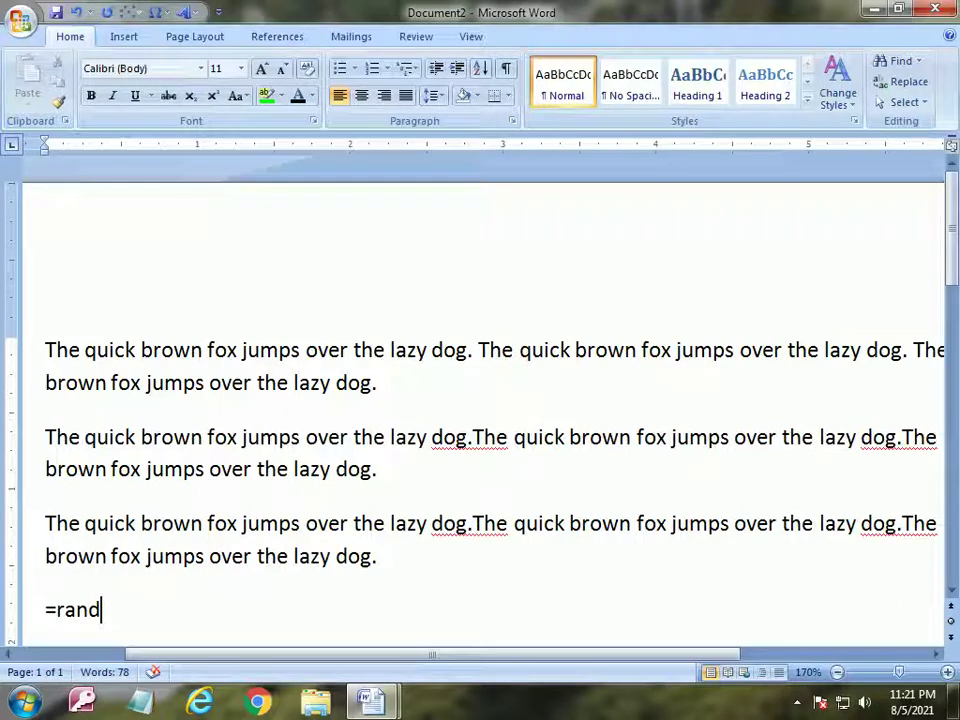
type(".old(")
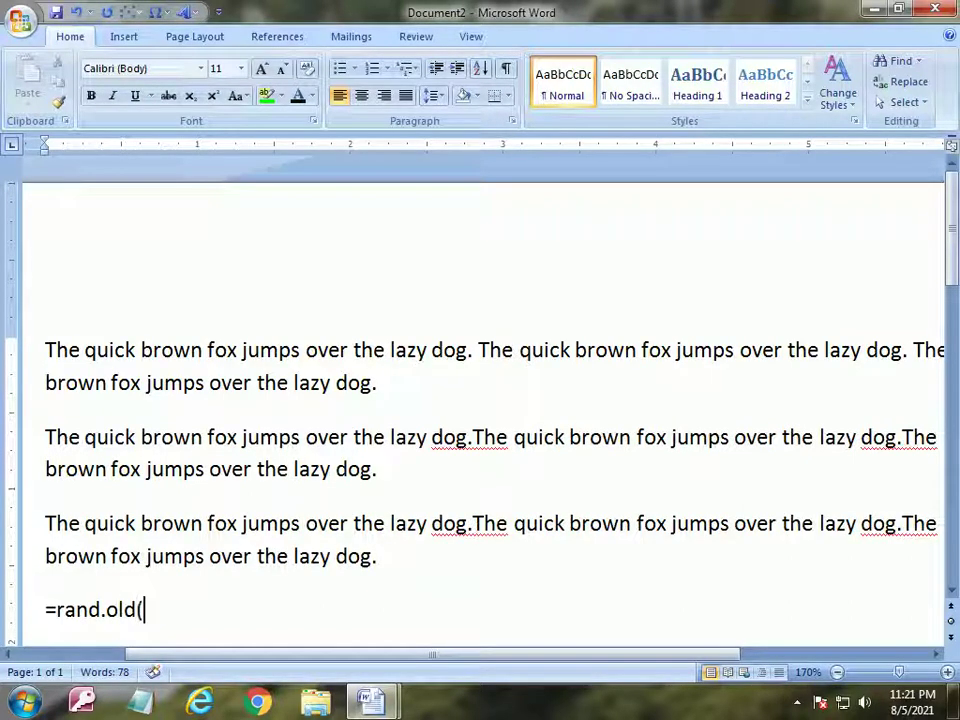
type("5,2)")
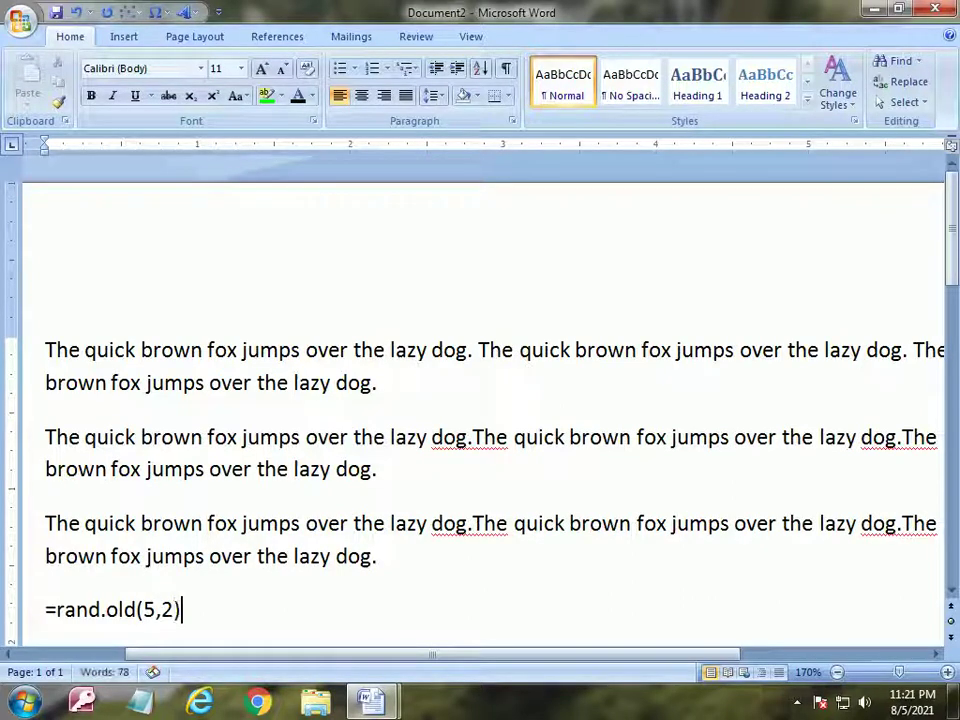
Generate five two-sentence quick-brown-fox paragraphs and select those below the first paragraph
key("Return")
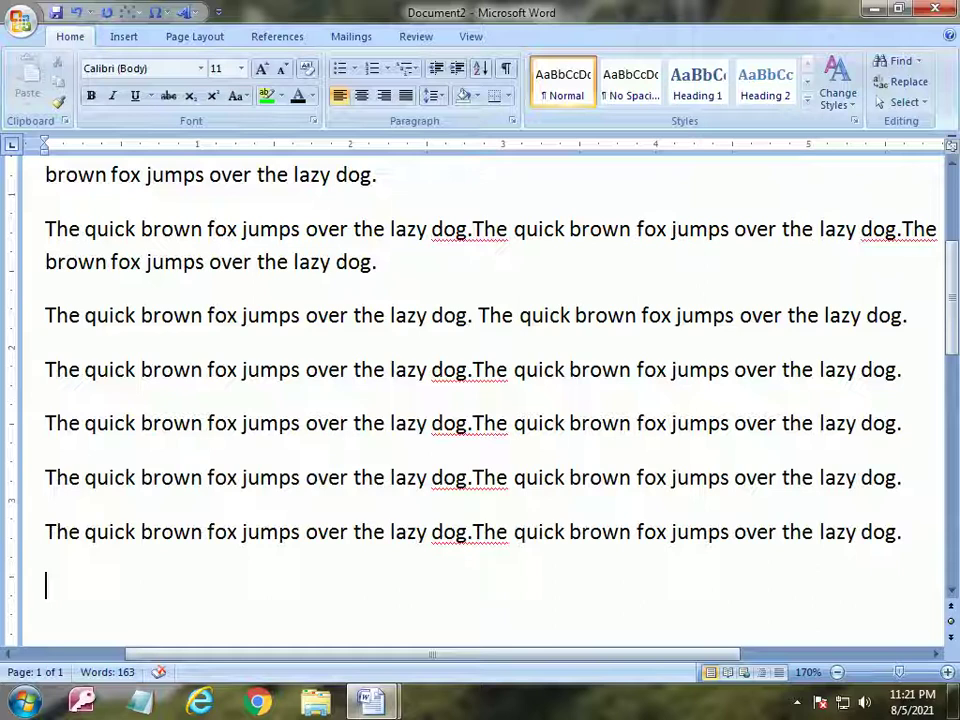
mouse_move(45, 228)
left_mouse_down()
mouse_move(240, 318)
mouse_move(860, 532)
left_mouse_up()
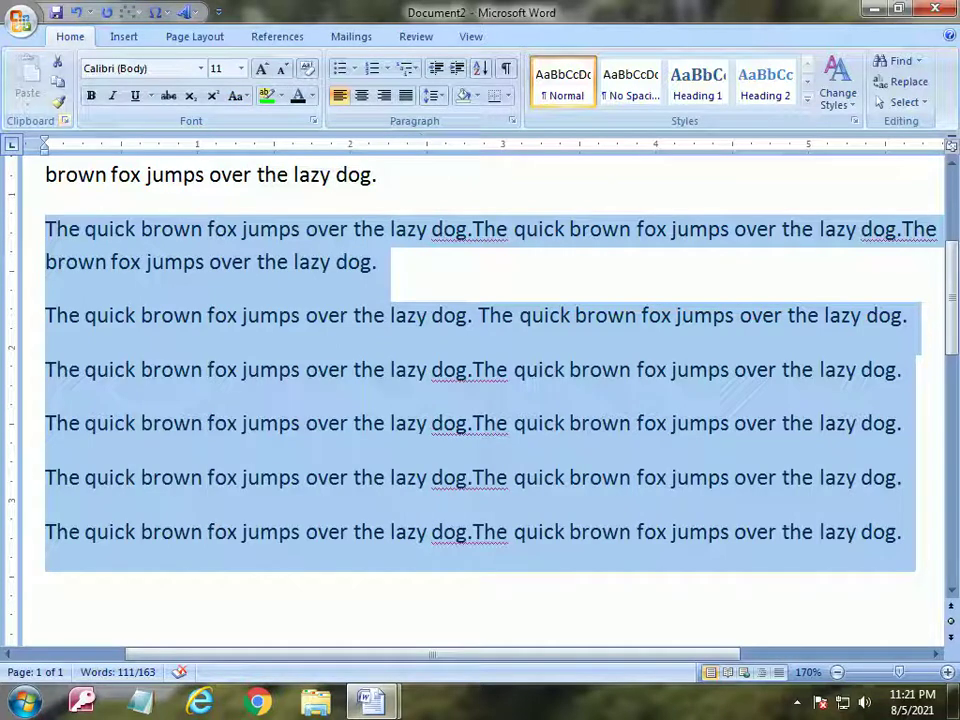
left_click(21, 20)
Create blank Document3, correct lorem() to =Lorem(), and expand it into Lorem ipsum paragraphs
left_click(55, 62)
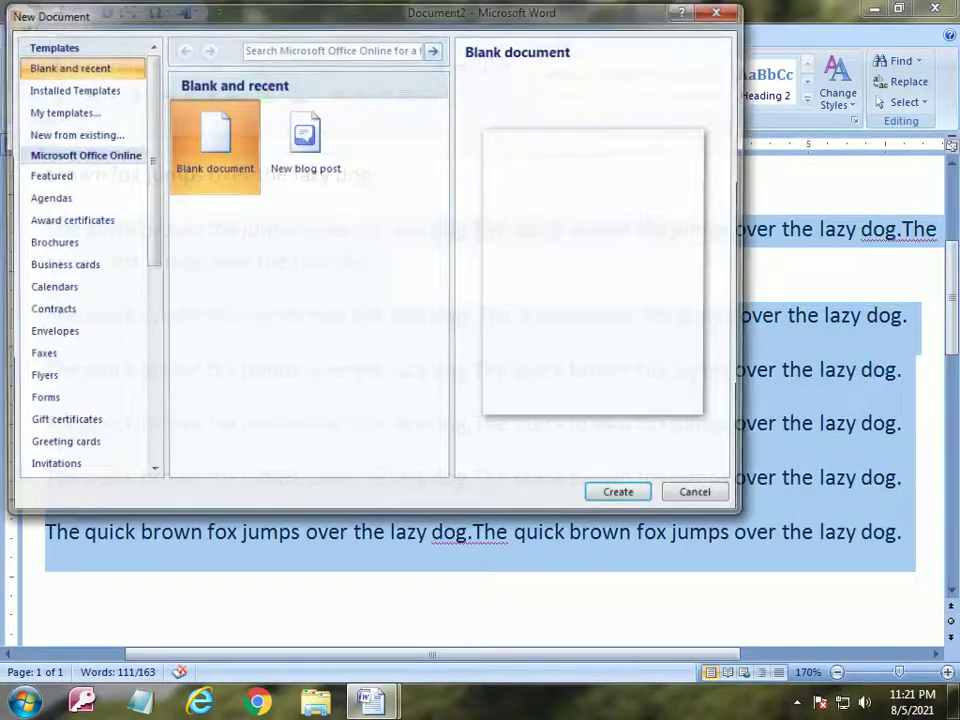
key("Return")
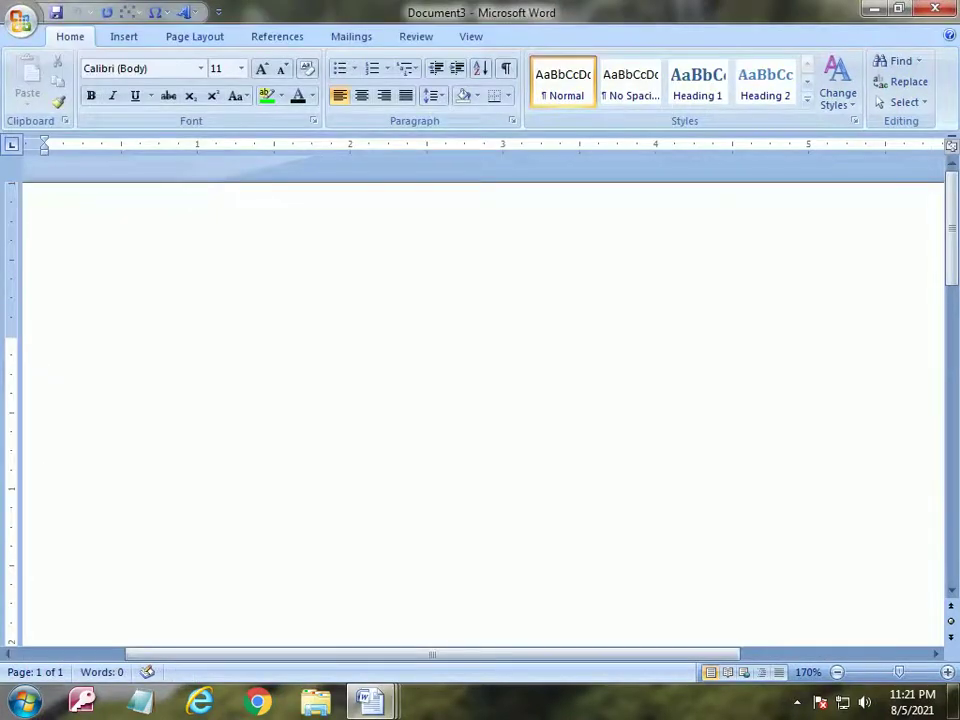
type("lorem")
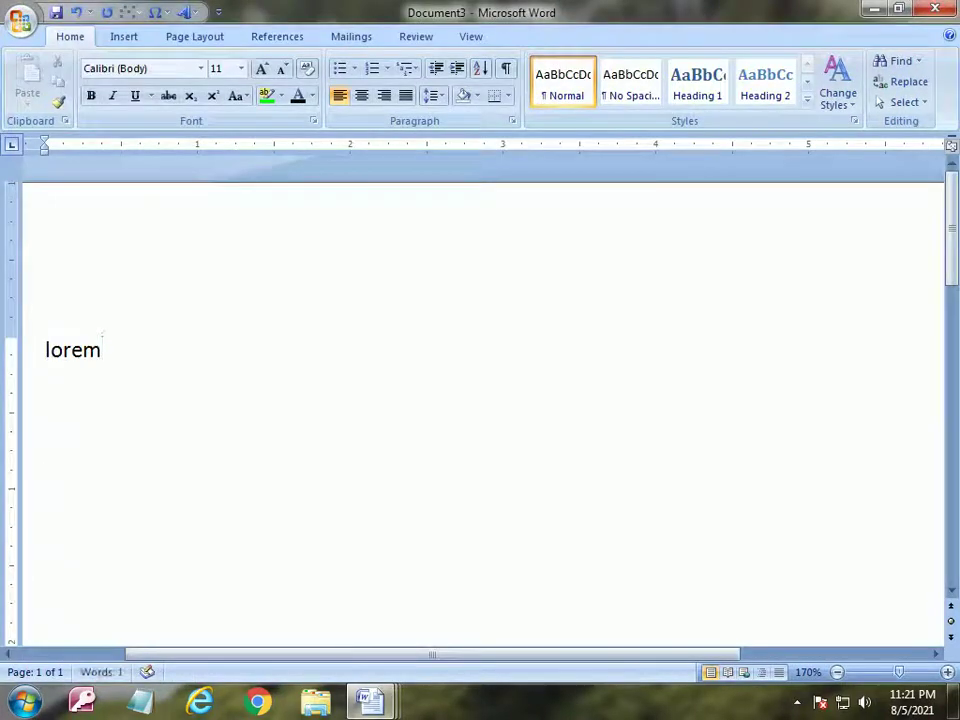
type("()")
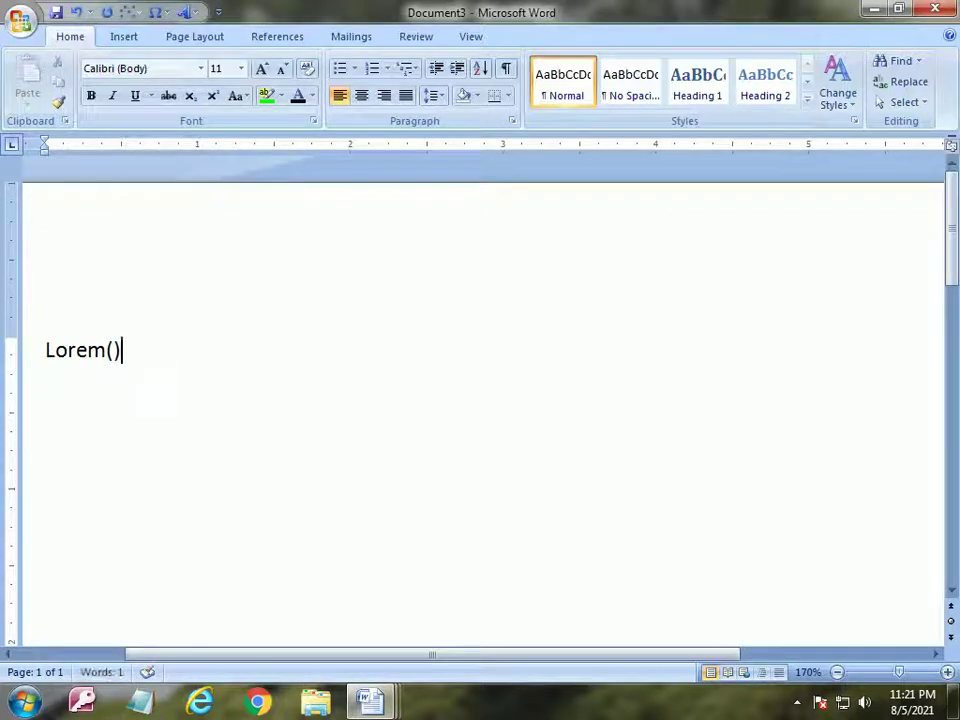
key("Return")
left_click(45, 350)
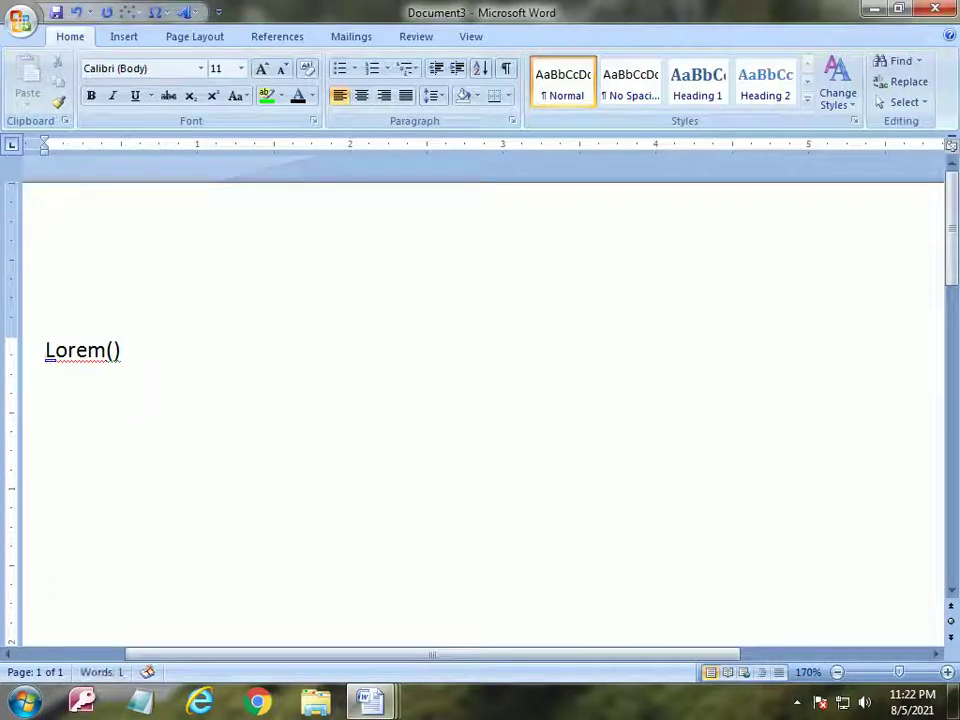
type("=")
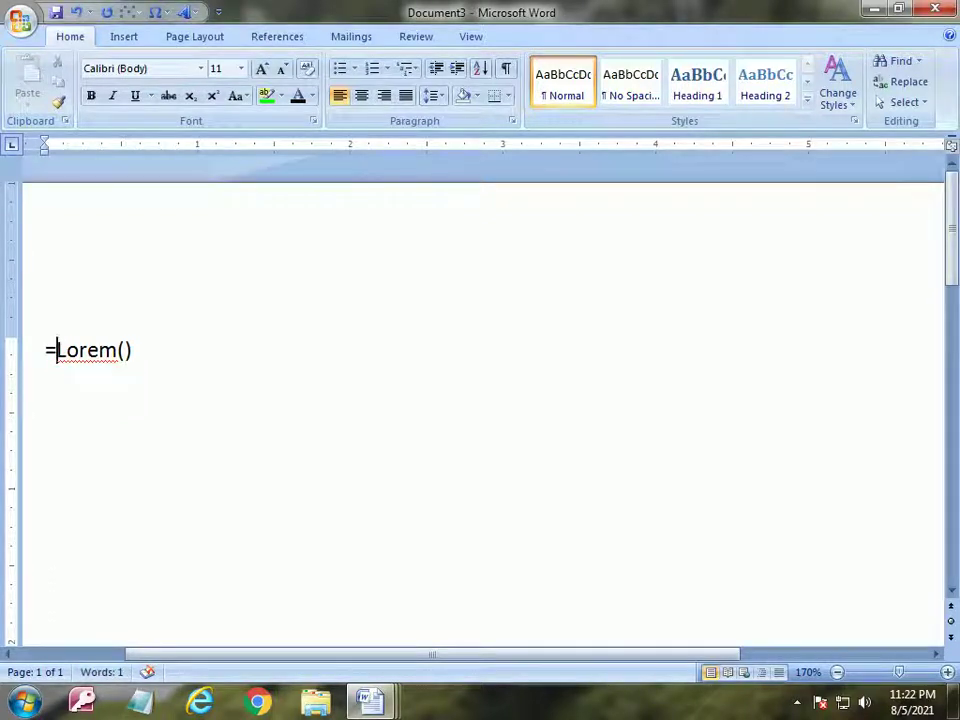
key("End")
key("Return")
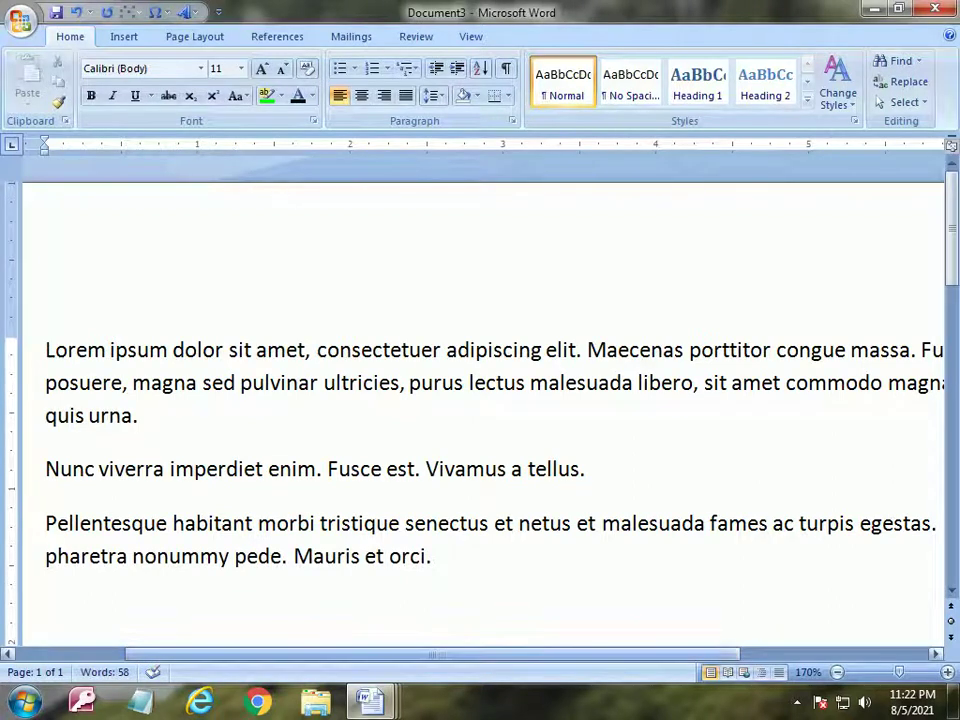
Add four three-sentence Lorem paragraphs with =lorem(4,3), then delete most text, leaving 38 words
scroll(480, 450, "right", 3)
scroll(480, 450, "left", 3)
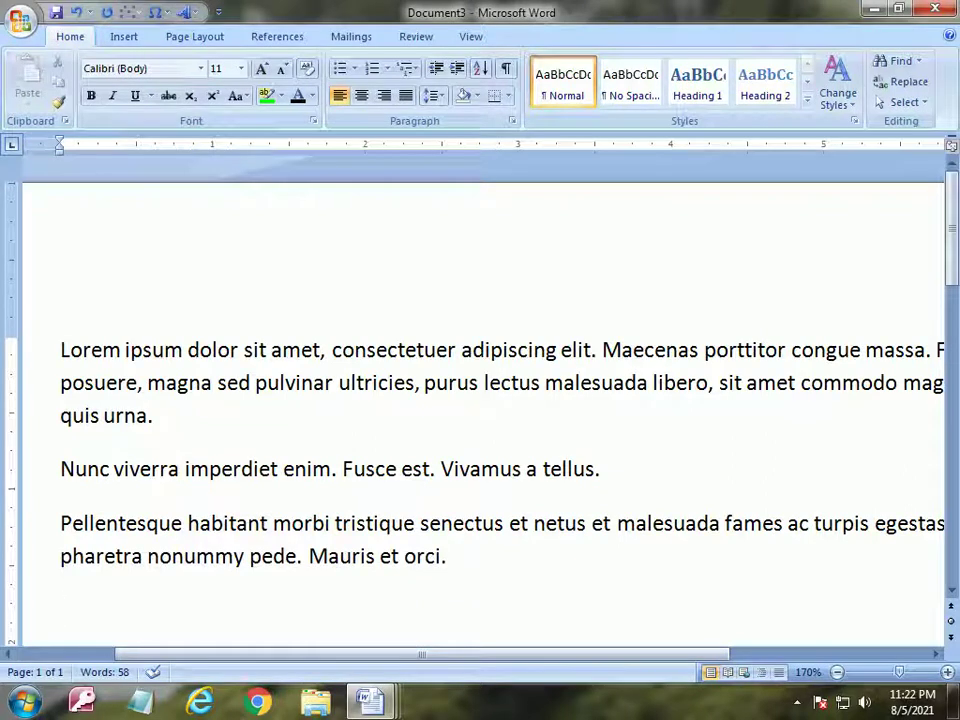
type("=lorem(4,3)")
key("Return")
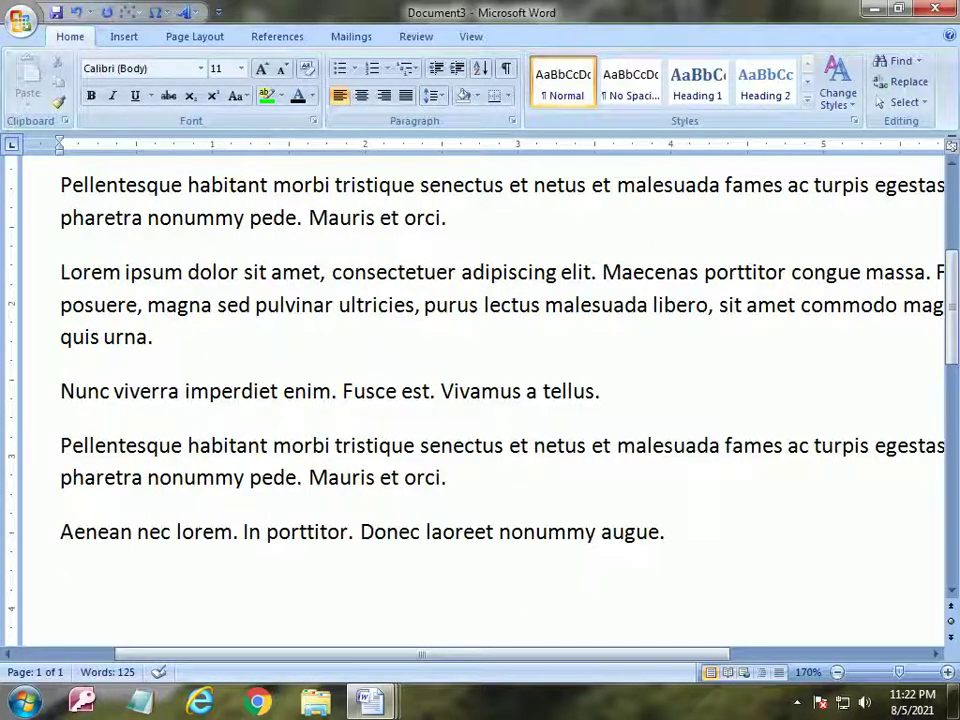
mouse_move(60, 185)
left_mouse_down()
mouse_move(240, 272)
mouse_move(399, 390)
mouse_move(450, 477)
mouse_move(670, 555)
left_mouse_up()
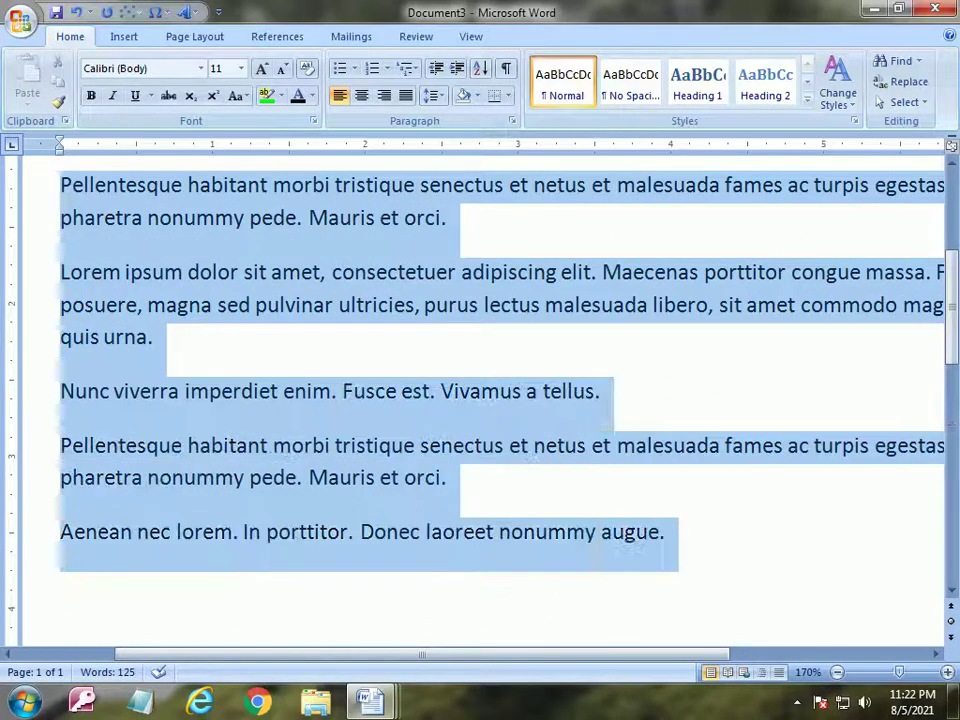
key("Delete")
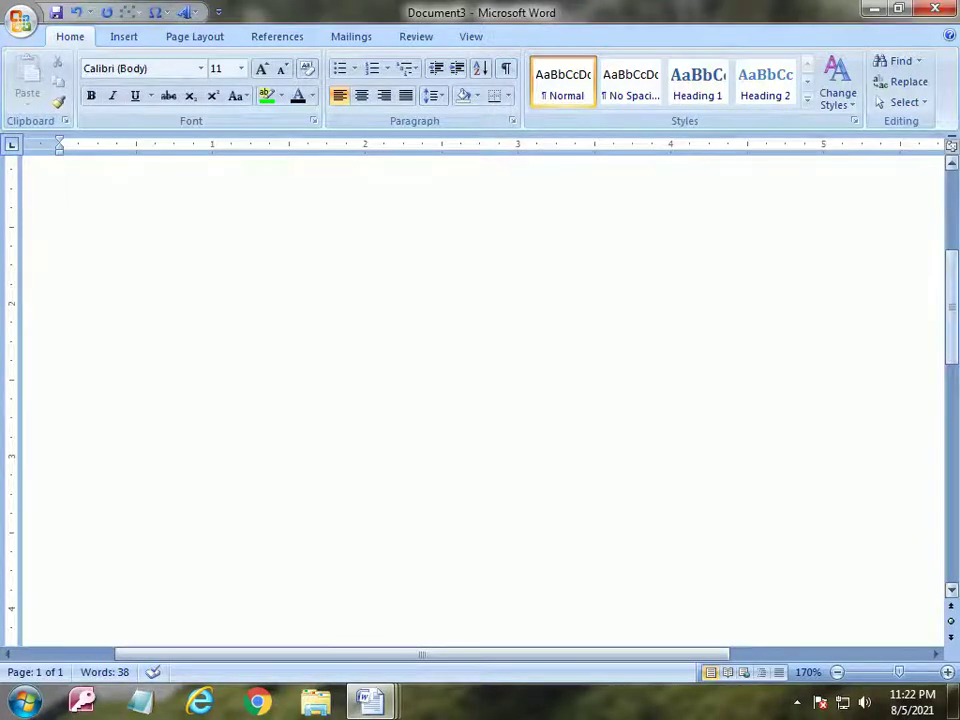
Delete the remaining Lorem paragraph and the Nunc viverra line
scroll(480, 400, "up", 4)
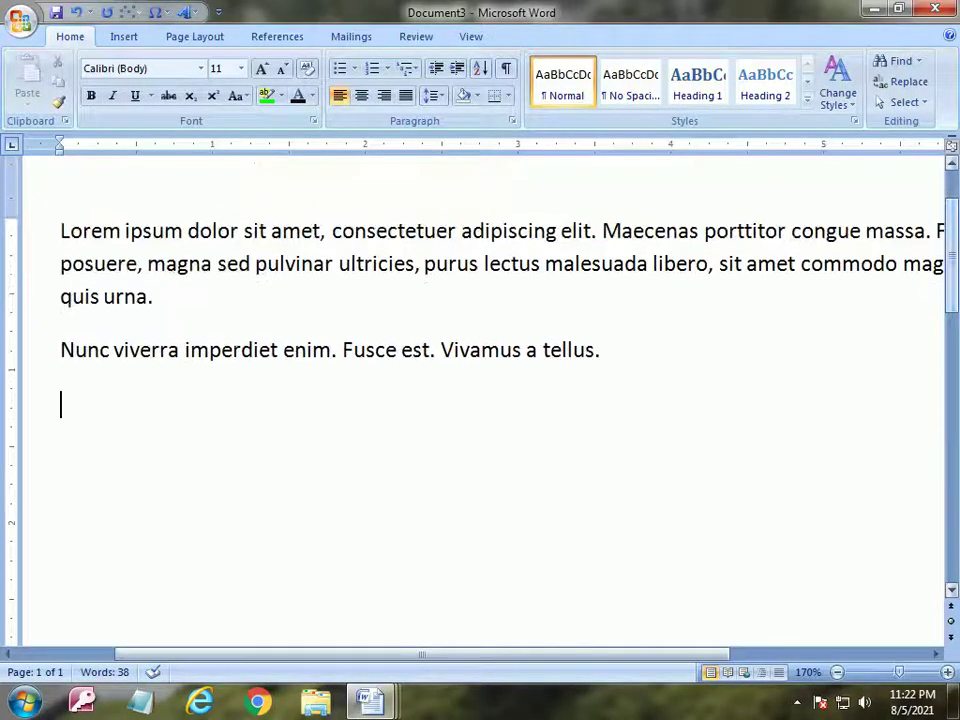
left_click_drag(60, 230, 615, 365)
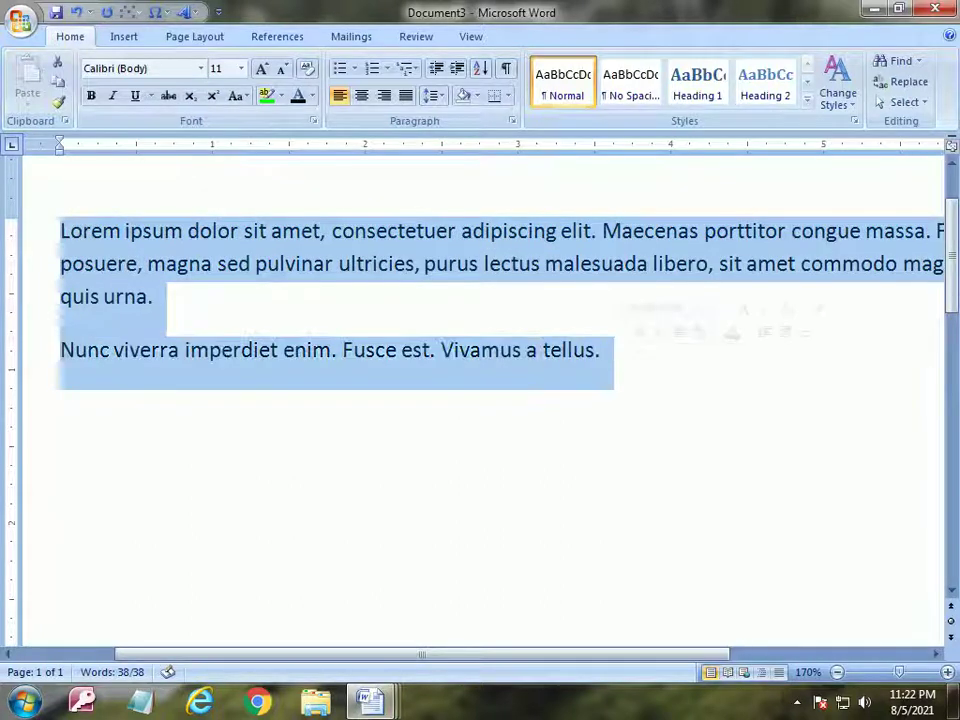
key("Delete")
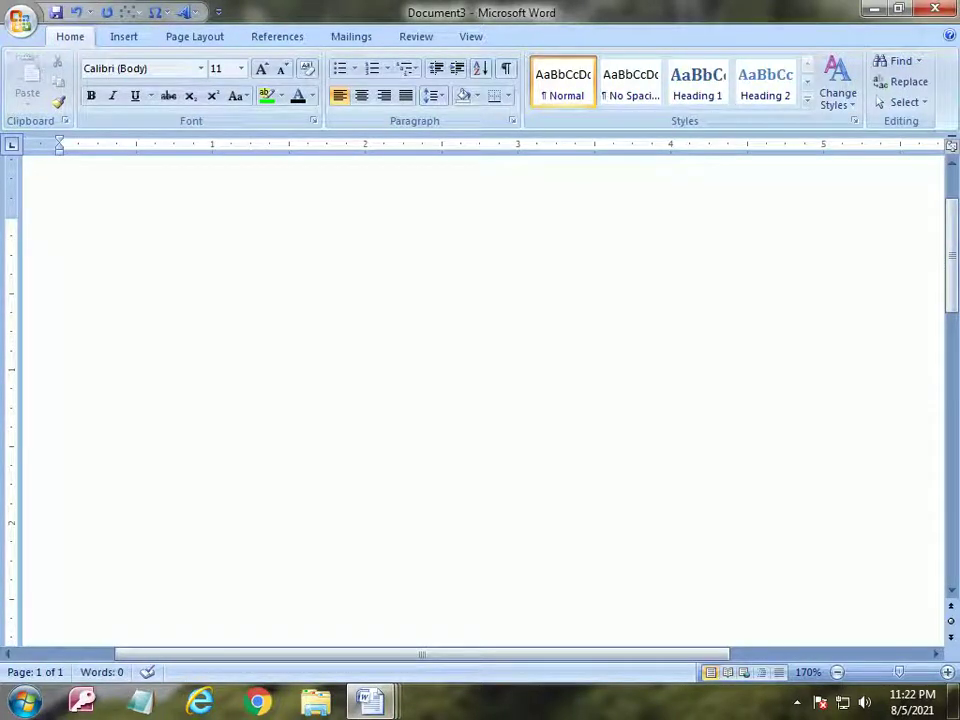
Generate =rand() sample paragraphs, then select everything and delete it, leaving 0 words
type("=rand()")
key("Return")
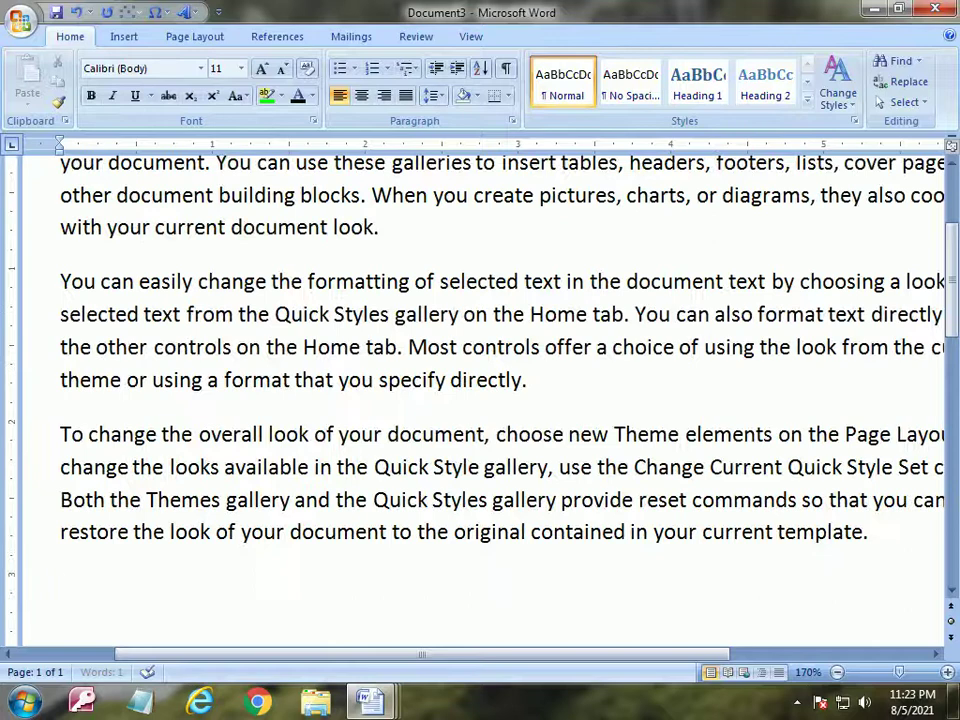
scroll(480, 400, "up", 2)
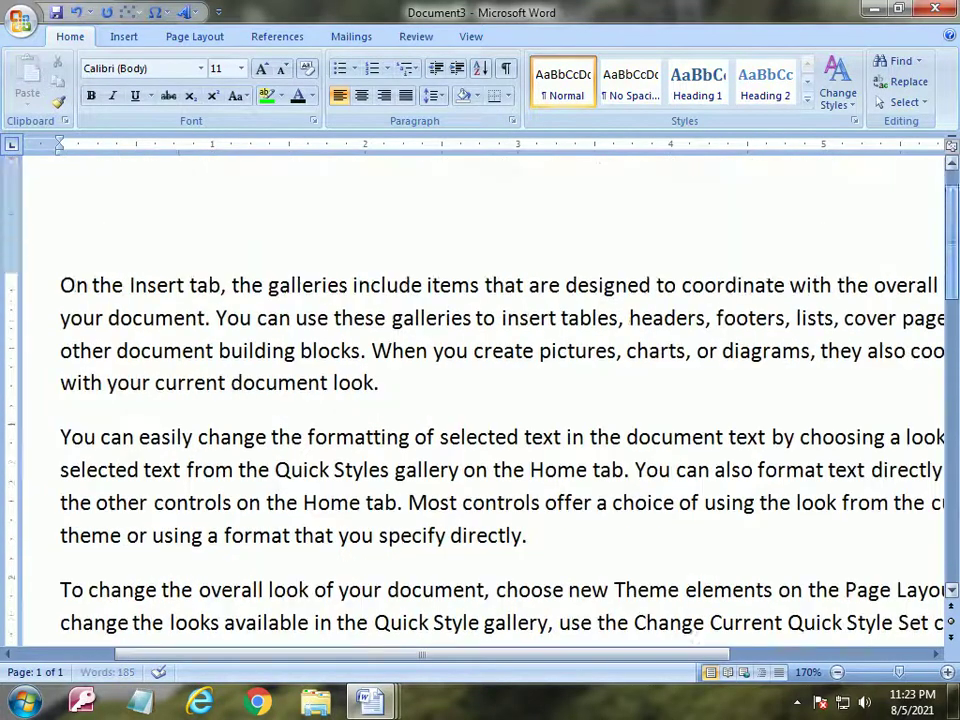
key("ctrl+a")
key("Delete")
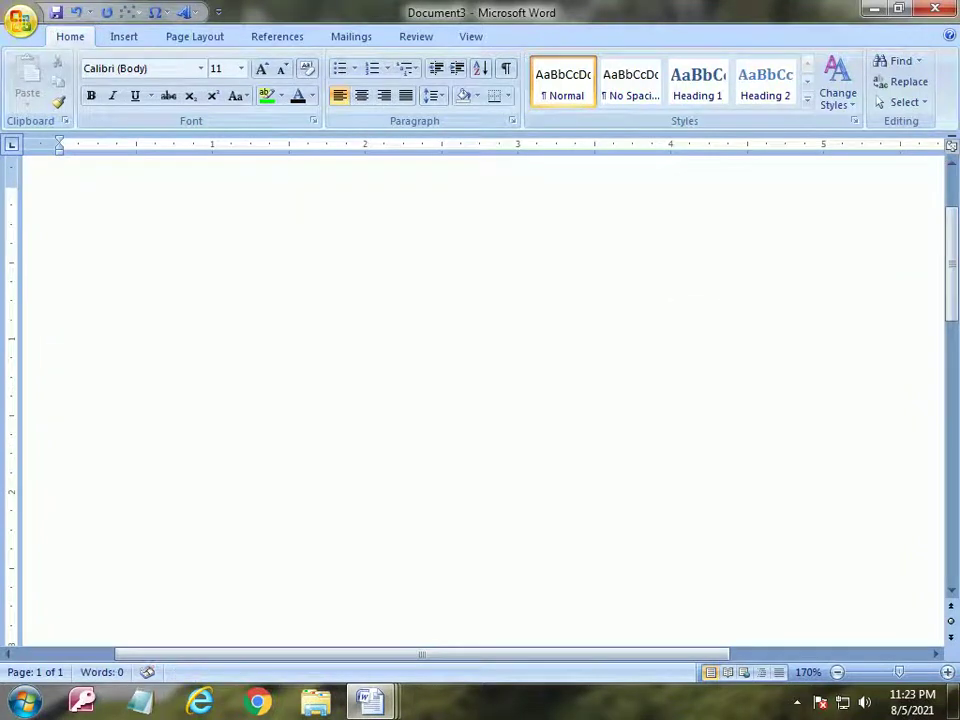
left_click(20, 20)
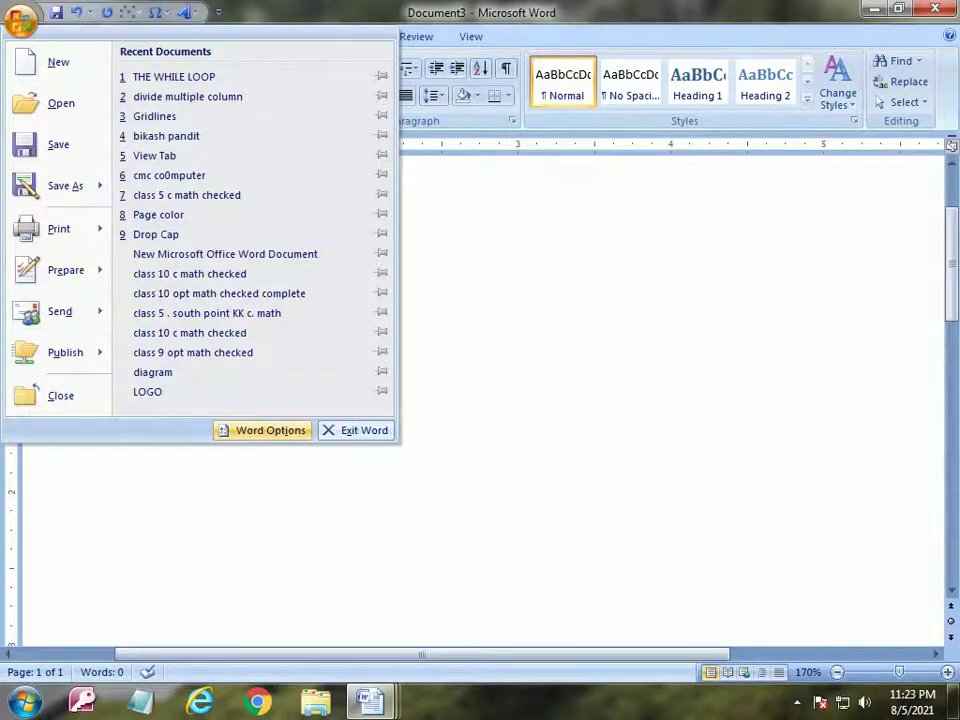
Uncheck 'Replace text as you type' in Proofing's AutoCorrect Options and close the dialogs
left_click(265, 430)
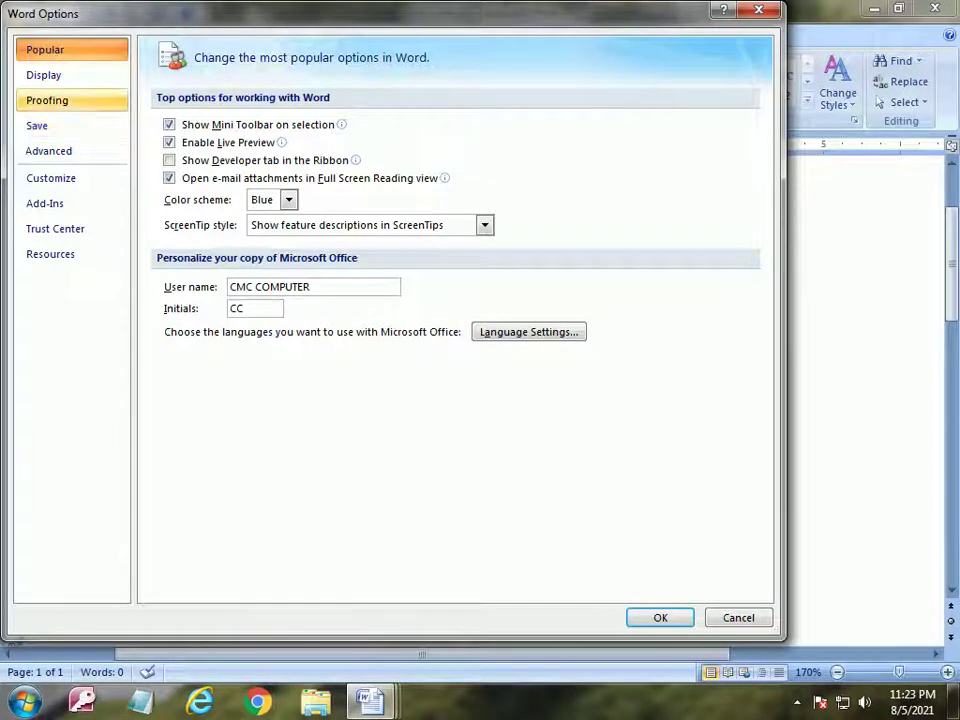
left_click(47, 100)
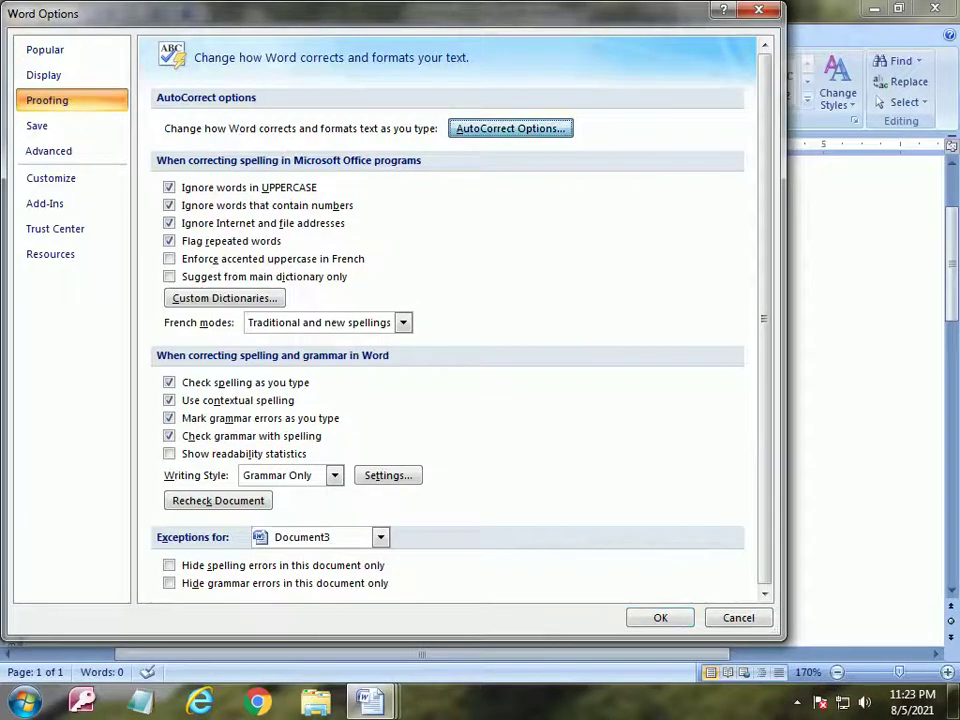
left_click(510, 128)
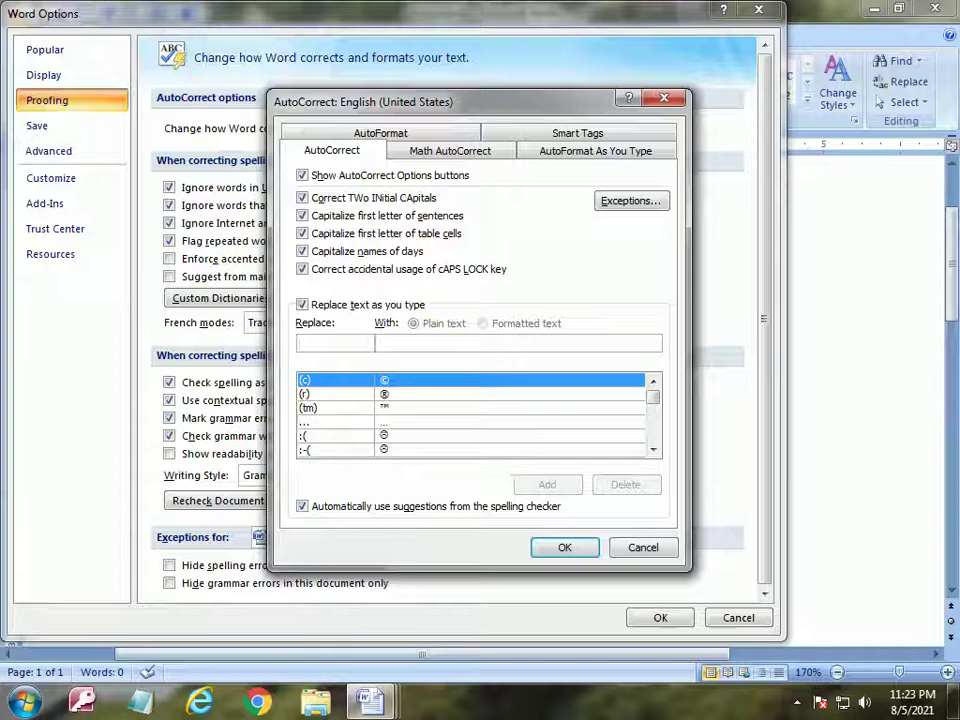
left_click(302, 304)
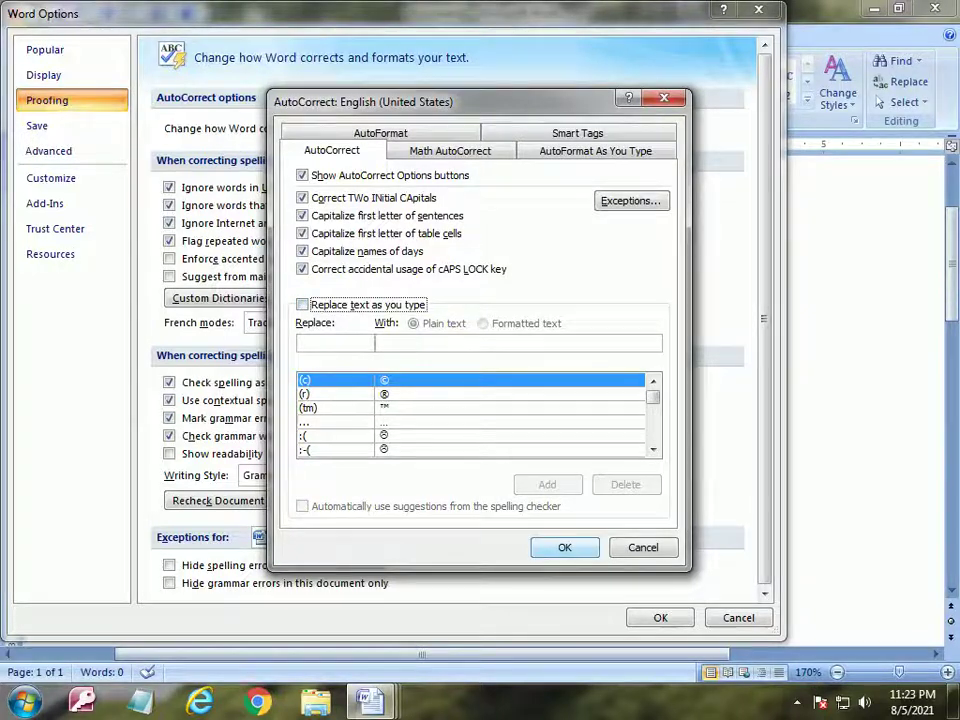
key("Return")
key("Return")
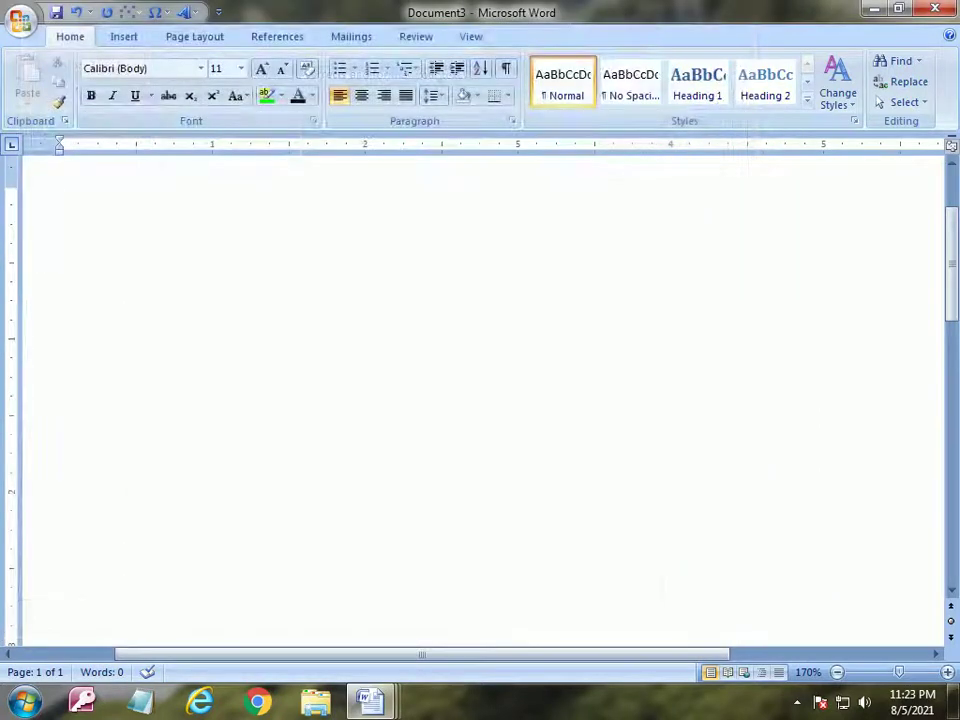
Enter =rand() on the first line so it stays unexpanded, then bring up the Office menu
type("=rand()")
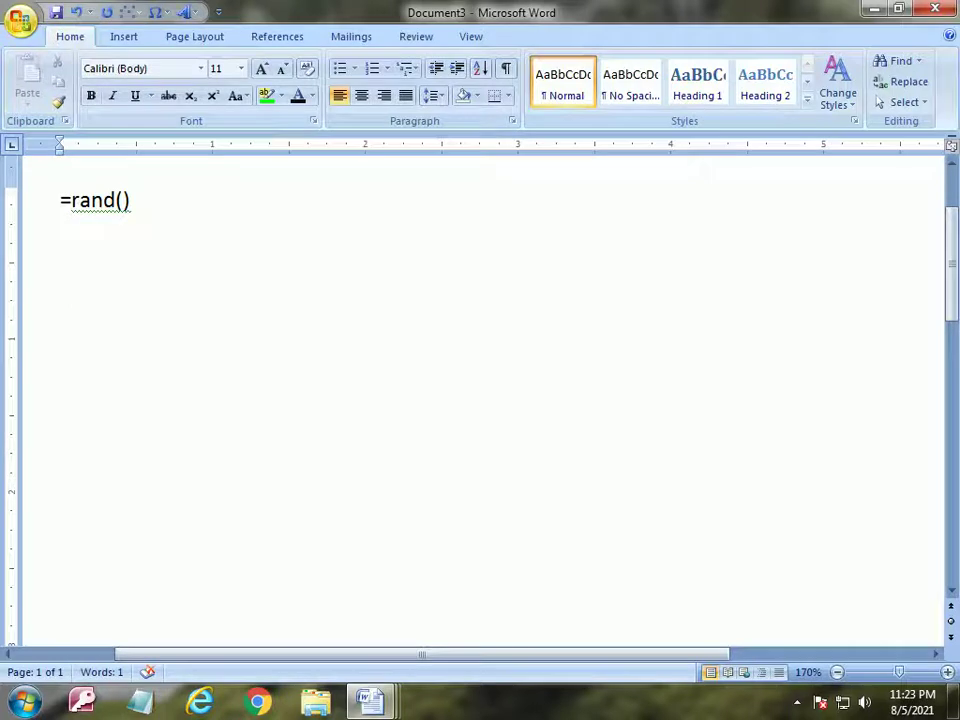
left_click(20, 20)
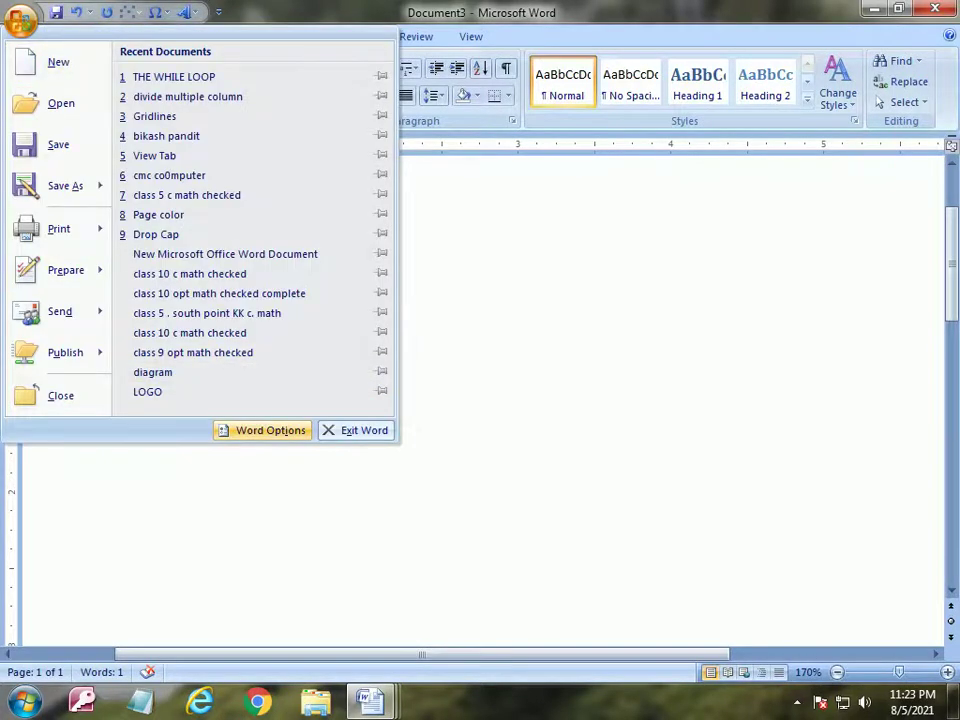
Re-check 'Replace text as you type' in Proofing's AutoCorrect Options and close Word Options
left_click(265, 430)
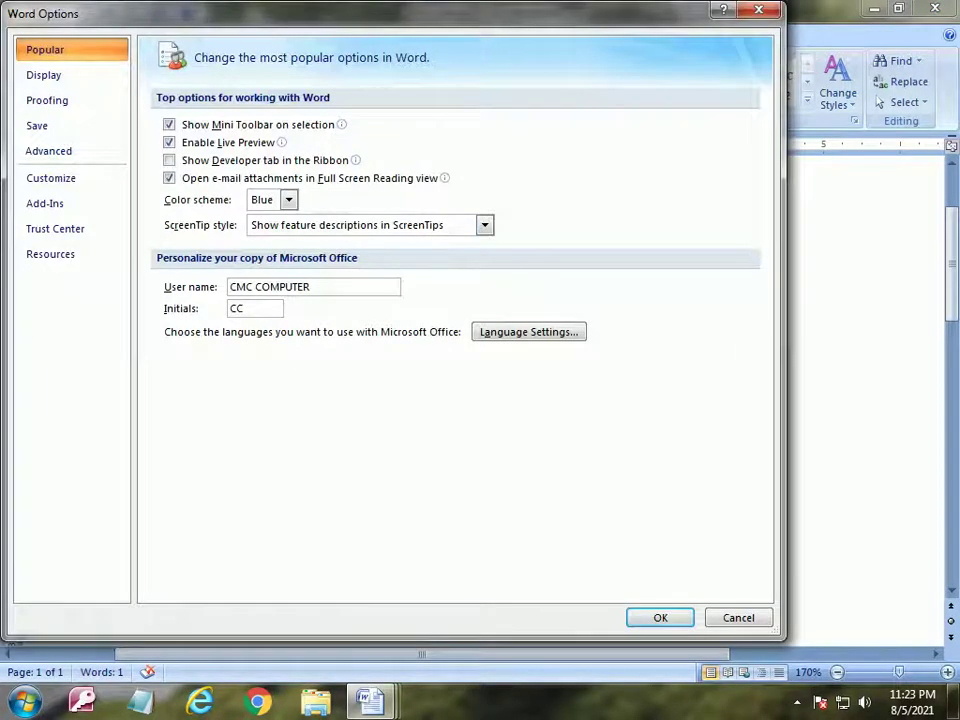
left_click(47, 100)
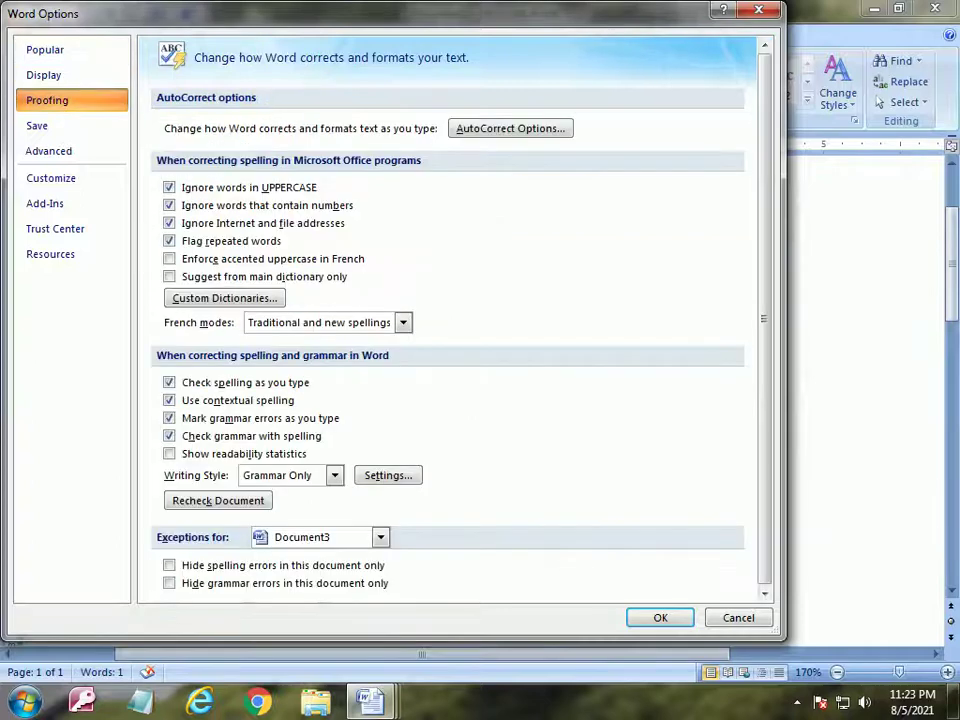
left_click(510, 128)
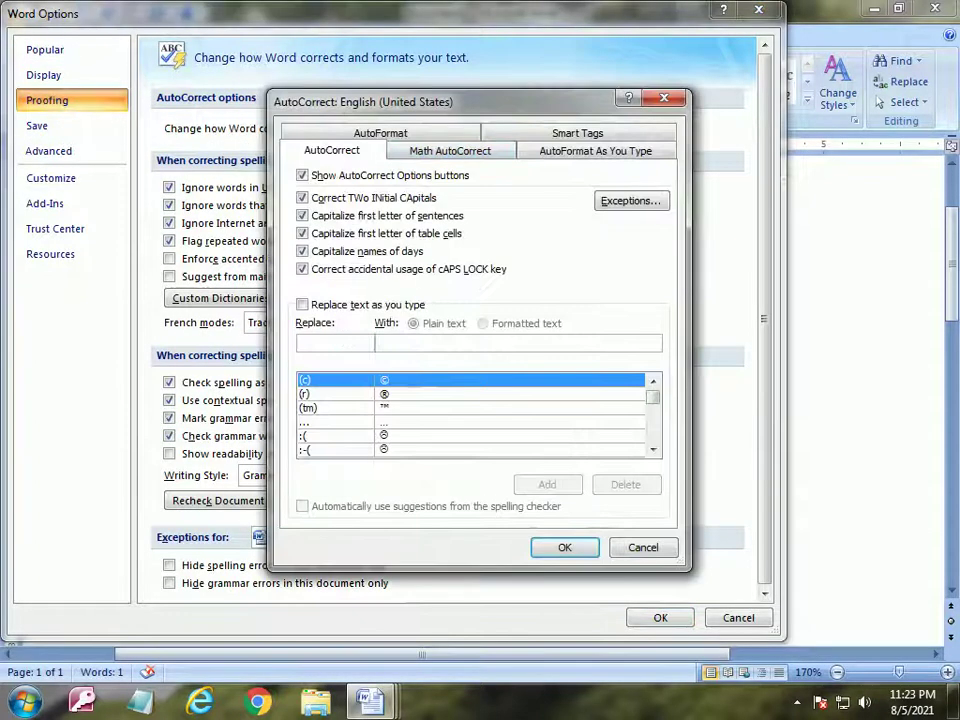
left_click(302, 304)
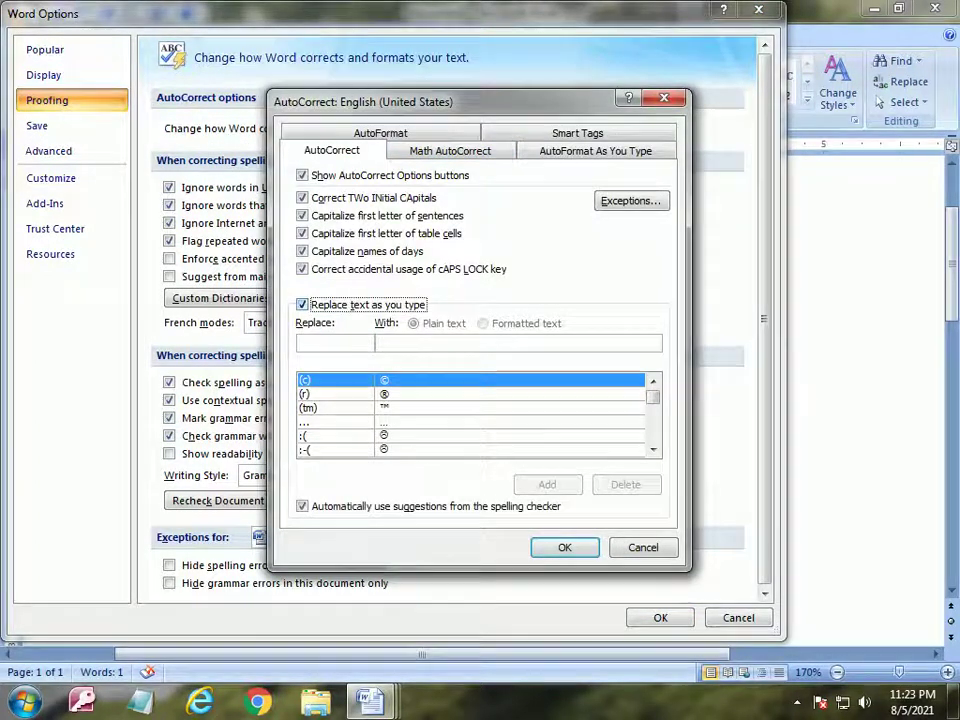
left_click(564, 547)
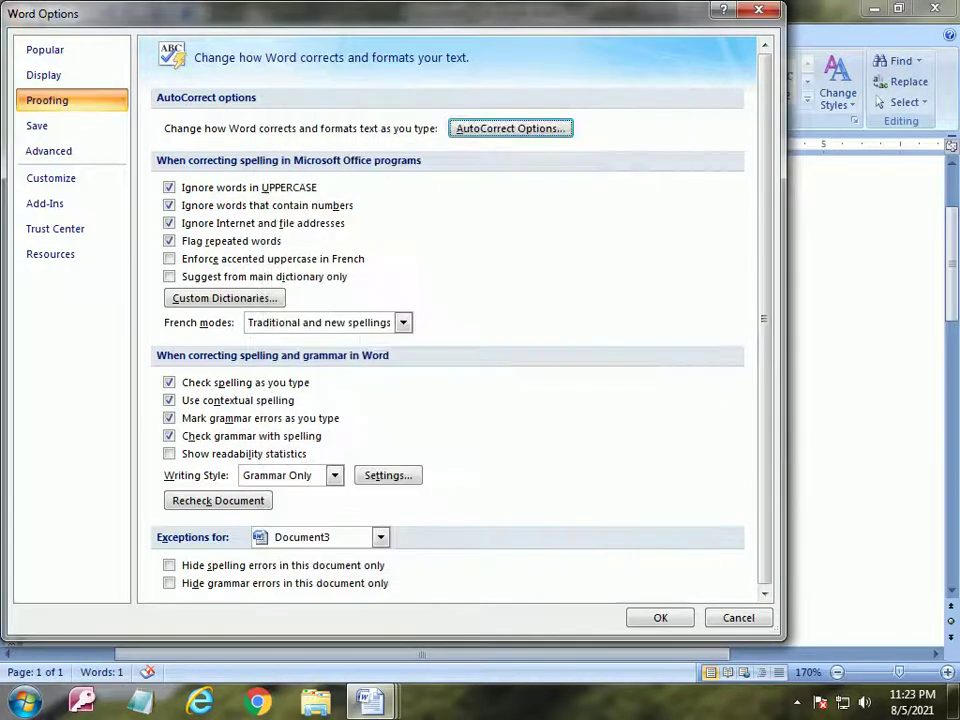
key("Escape")
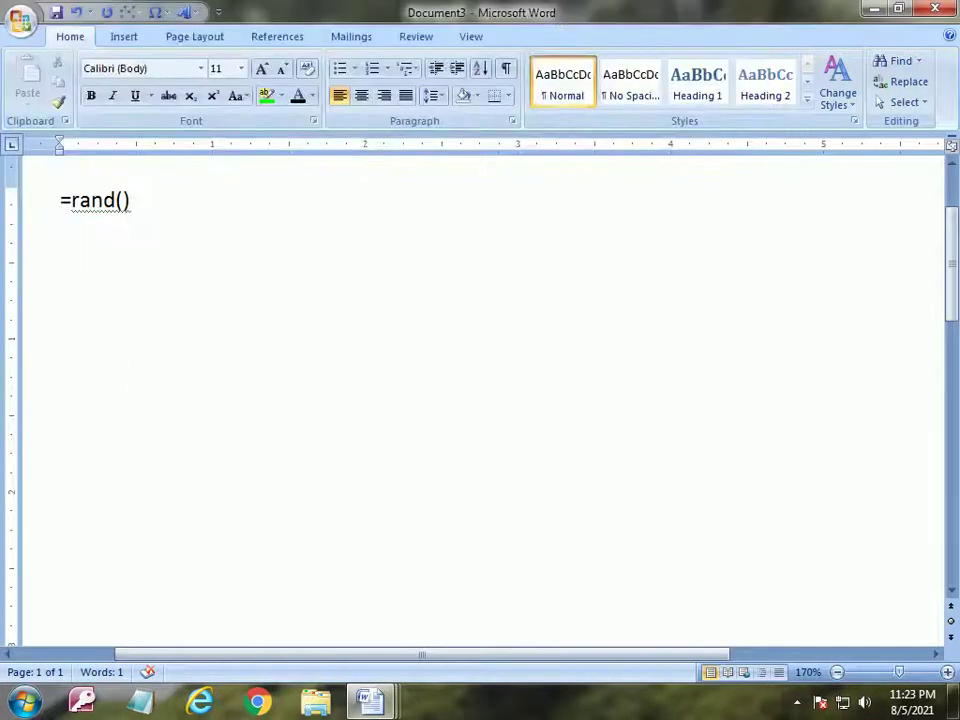
Enter a second =rand() to expand it into sample paragraphs totalling 370 words, and return to the top
type("=rand()")
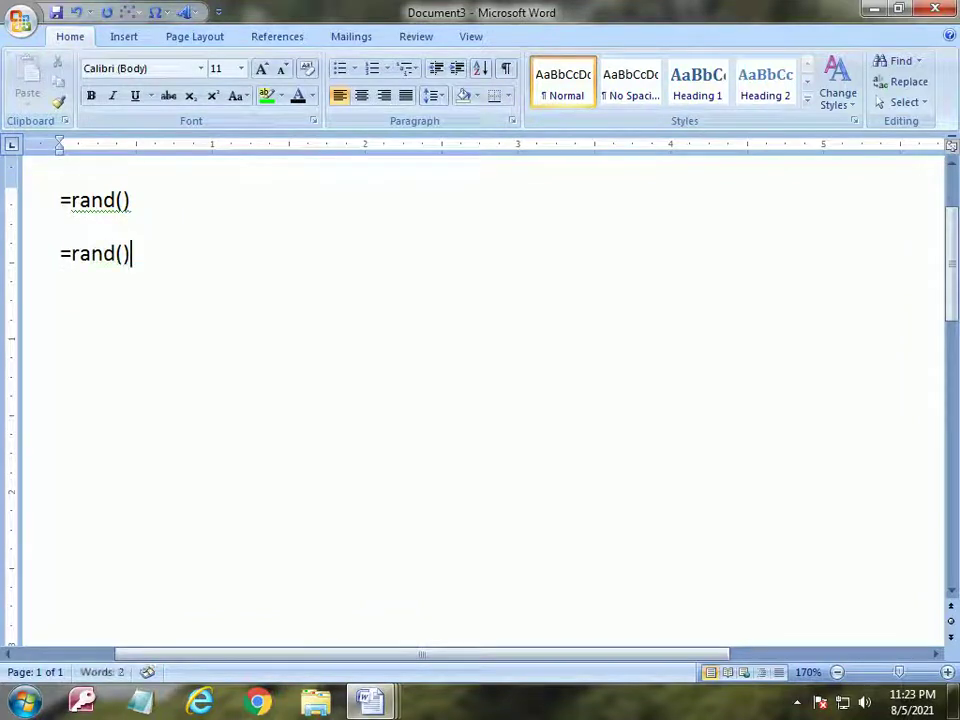
key("Return")
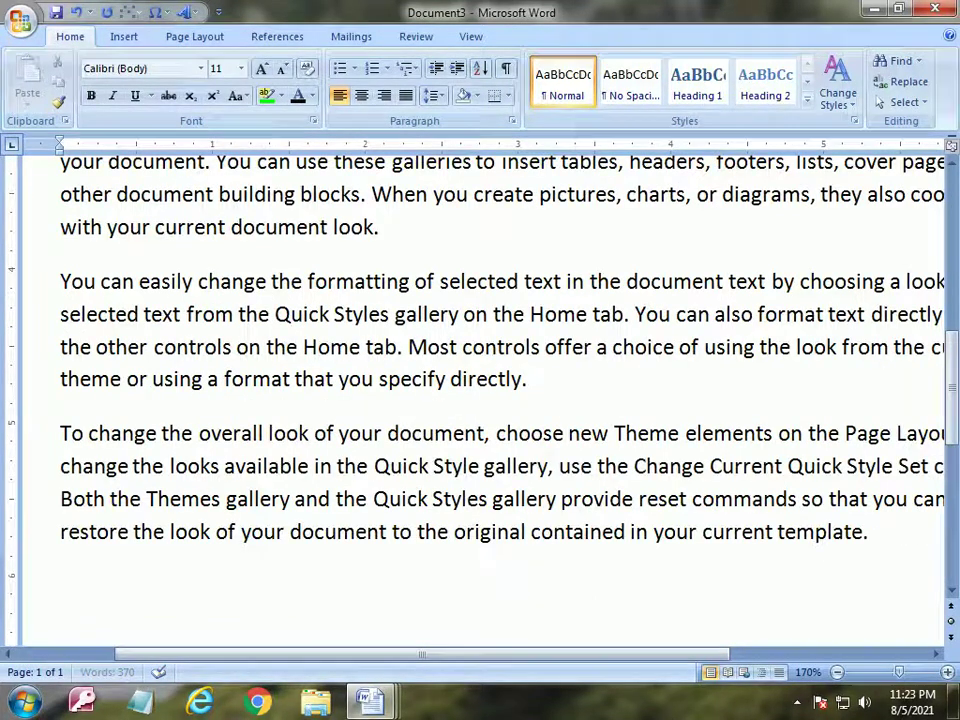
scroll(480, 400, "up", 3)
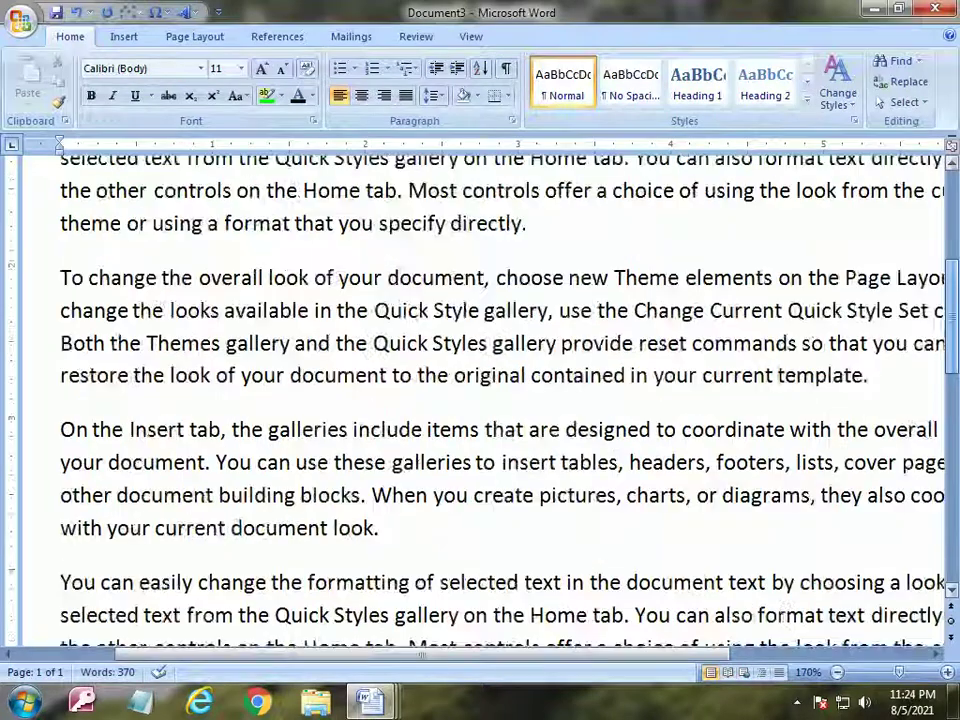
scroll(480, 400, "up", 4)
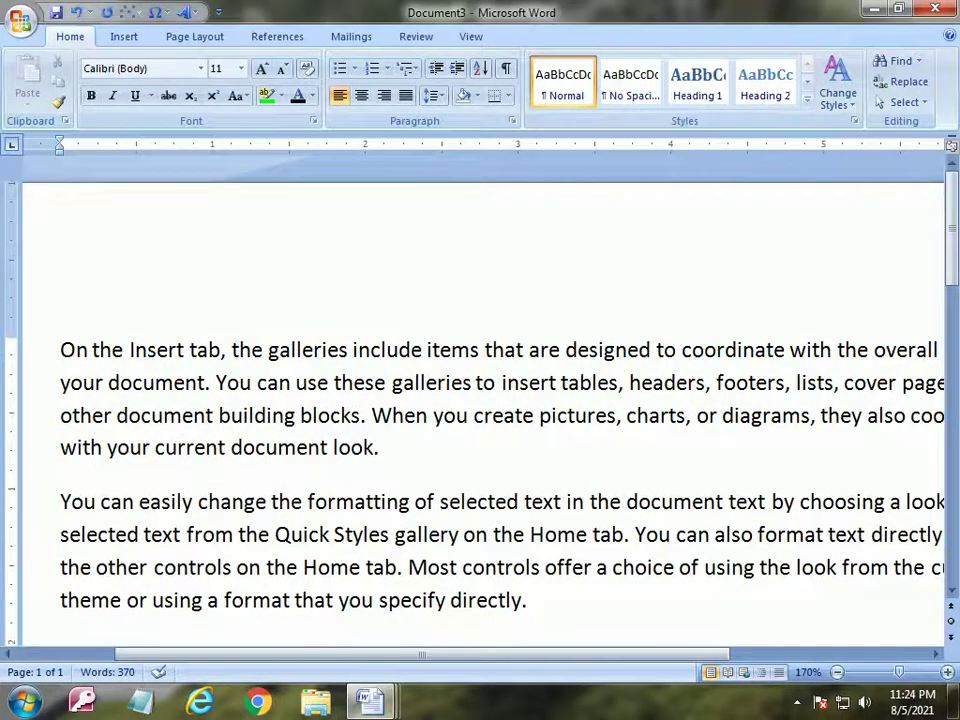